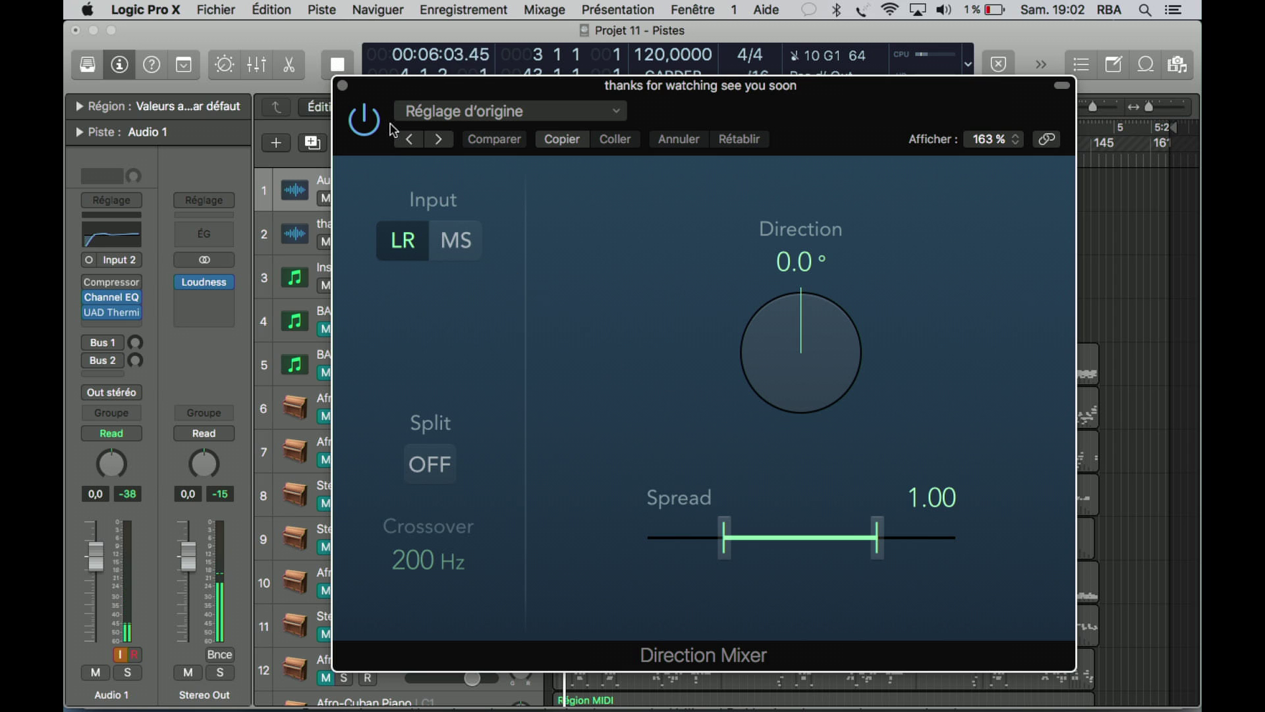
- Hide the inspector and place the Direction Mixer window beside the track headers
{"action": "left_click_drag", "start_coordinate": [382, 96], "coordinate": [564, 72]}
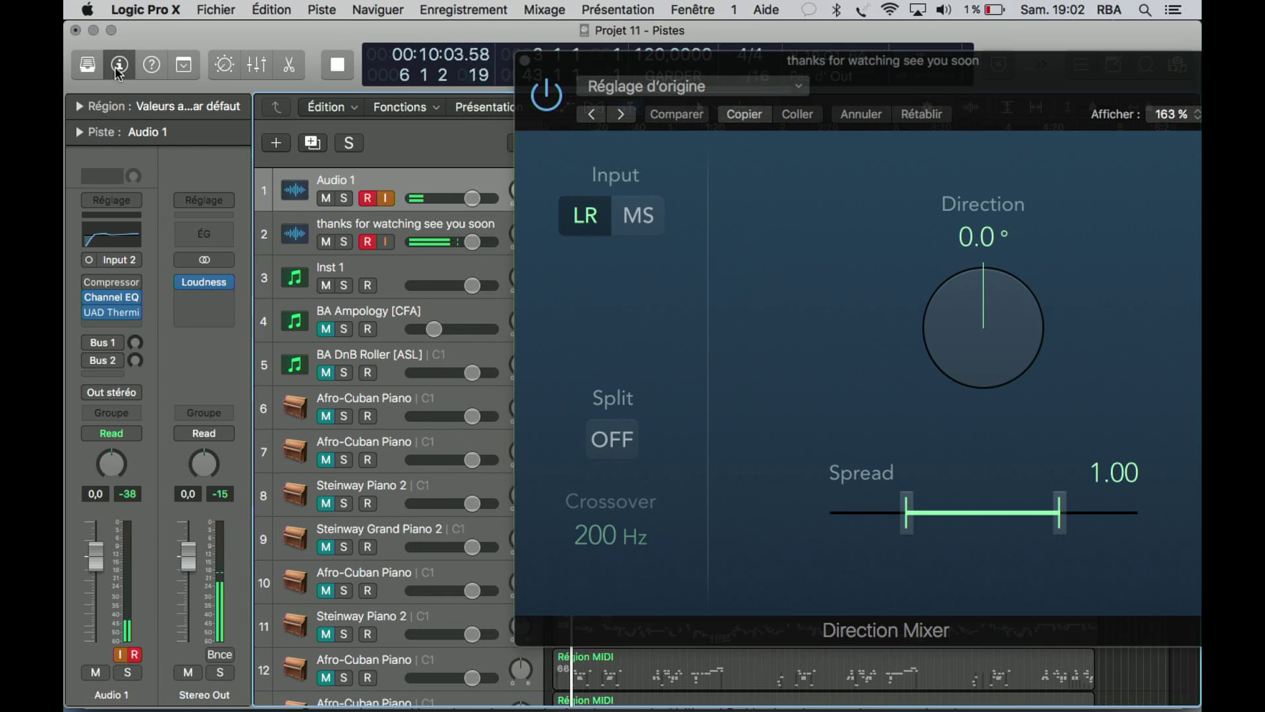
{"action": "left_click", "coordinate": [118, 66]}
{"action": "left_click_drag", "start_coordinate": [699, 64], "coordinate": [540, 68]}
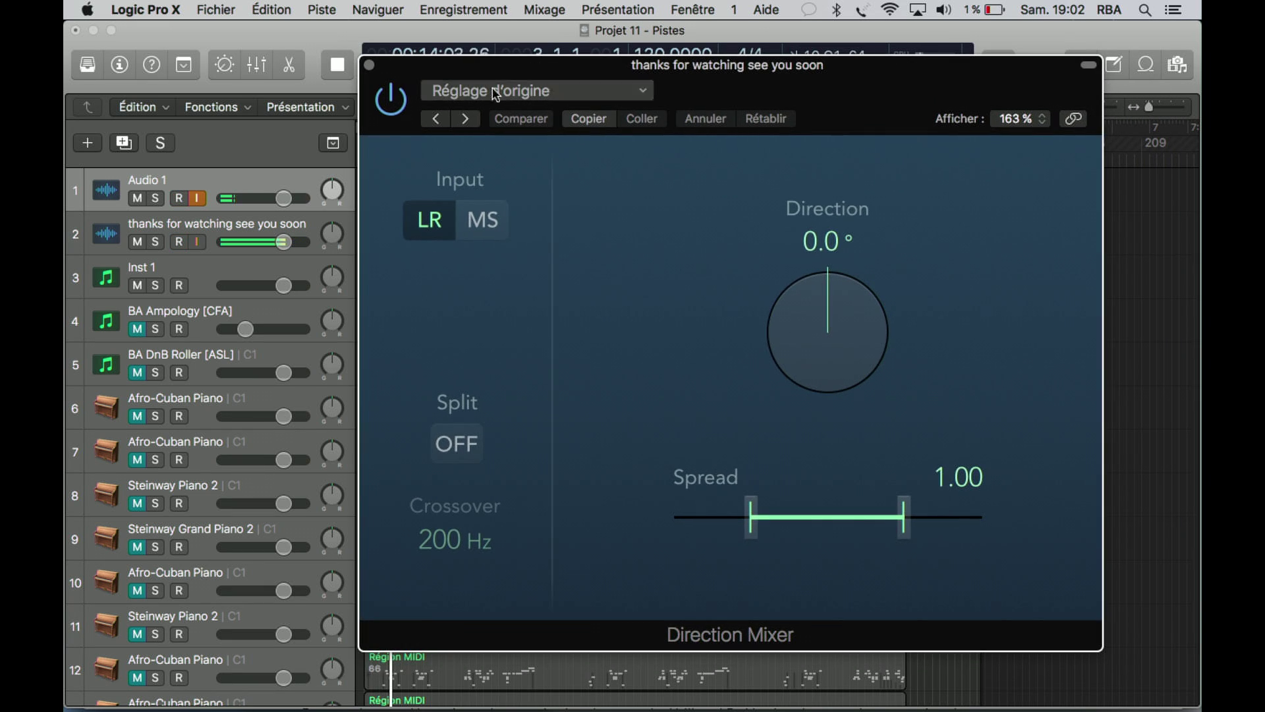
- Turn the Audio 1 track's input monitoring off and back on
{"action": "left_click", "coordinate": [196, 199]}
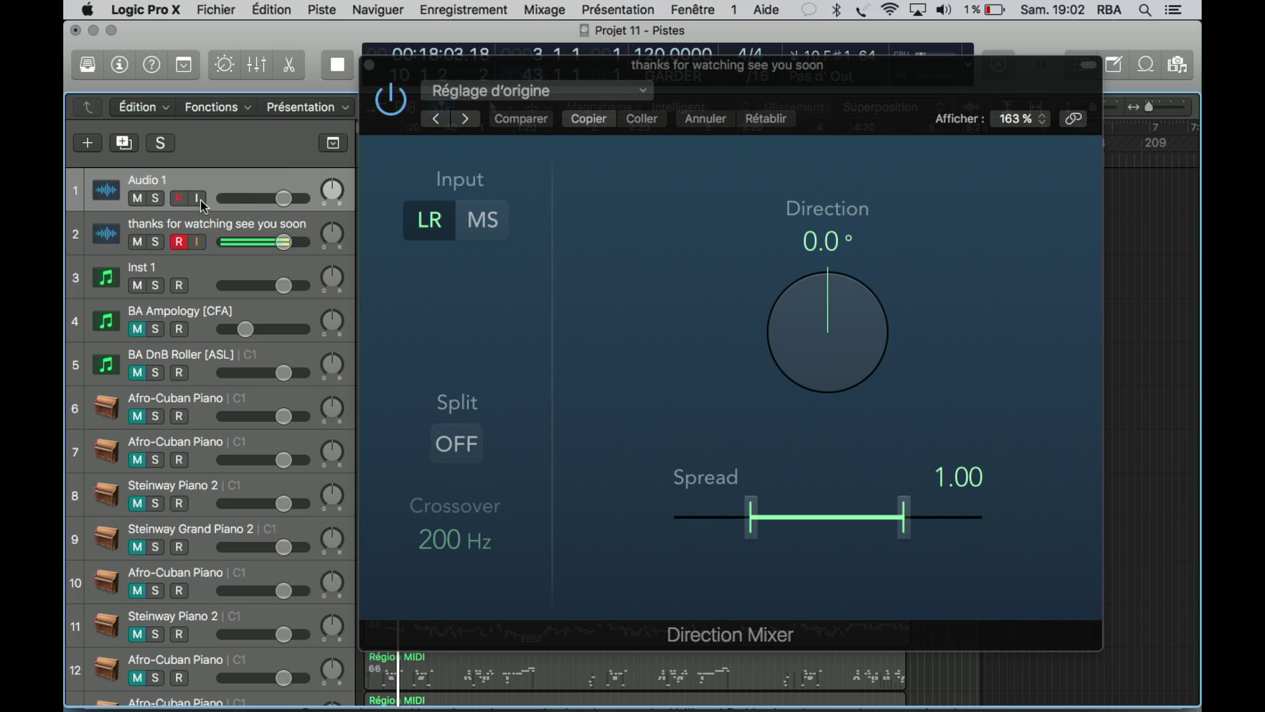
{"action": "left_click", "coordinate": [196, 198]}
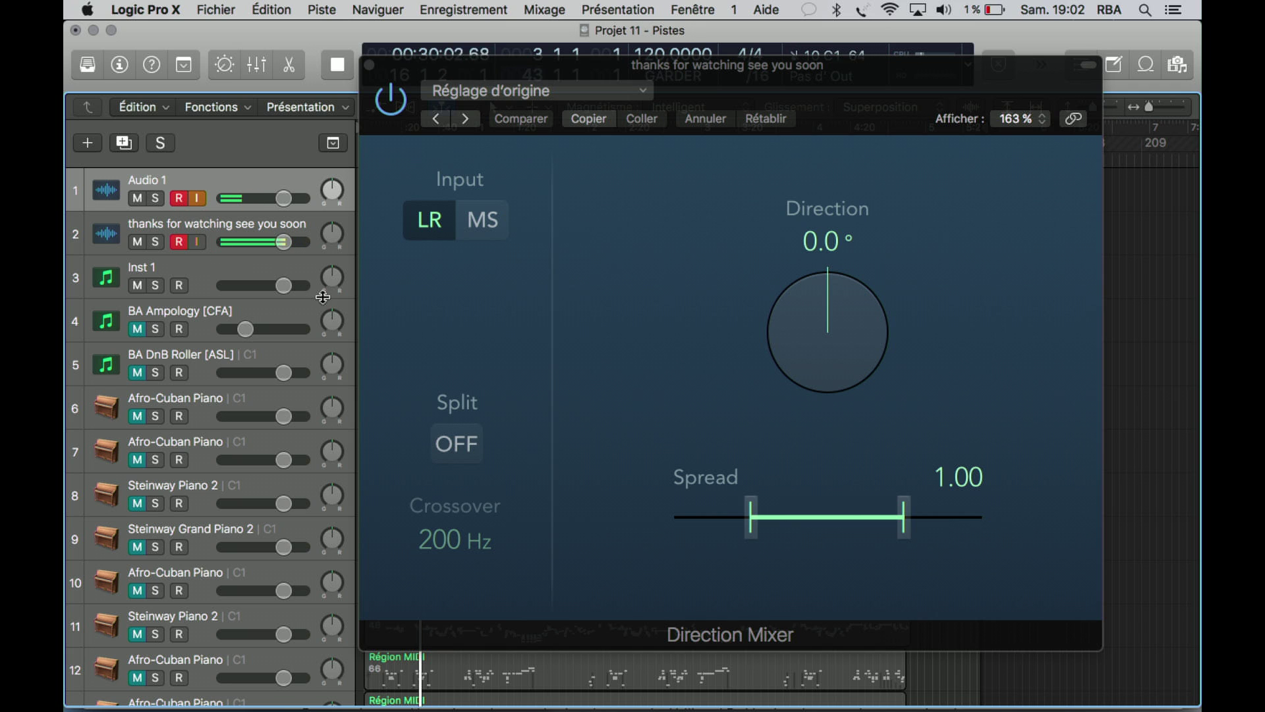
- Switch the Direction Mixer input to MS and back to LR, and turn Direction to -90° and back to 0°
{"action": "left_click", "coordinate": [489, 238]}
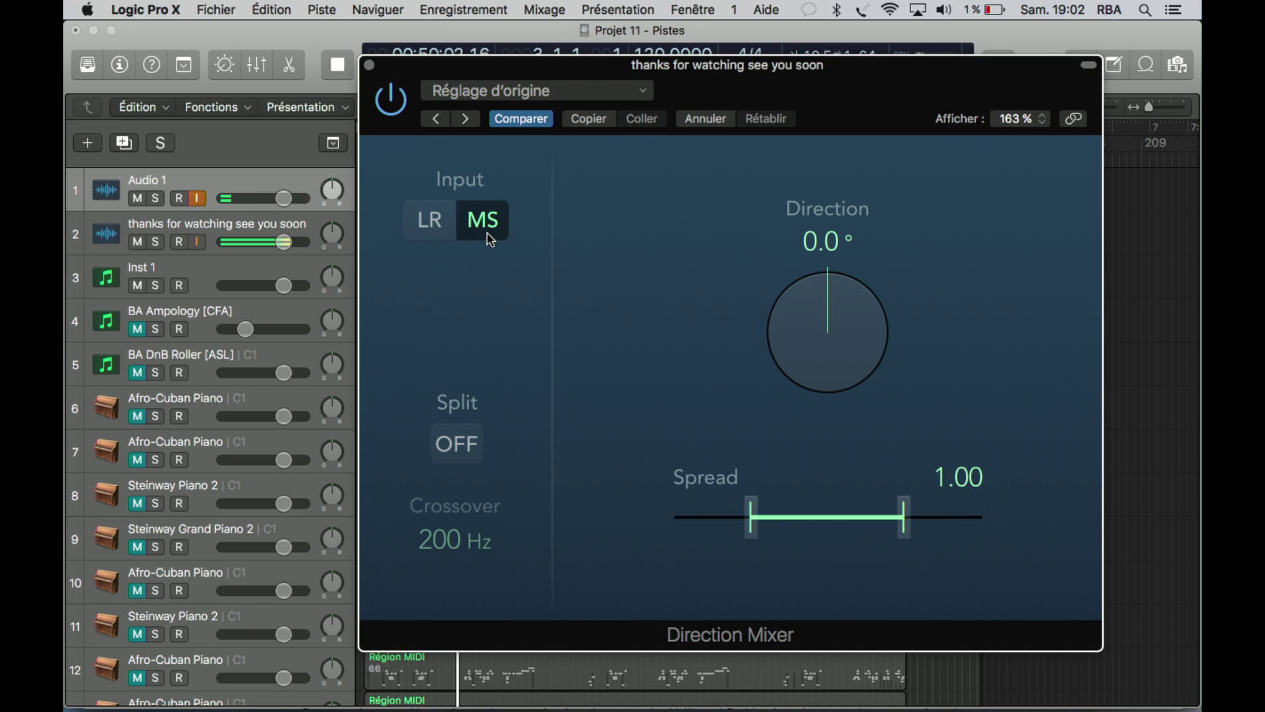
{"action": "left_click", "coordinate": [430, 228]}
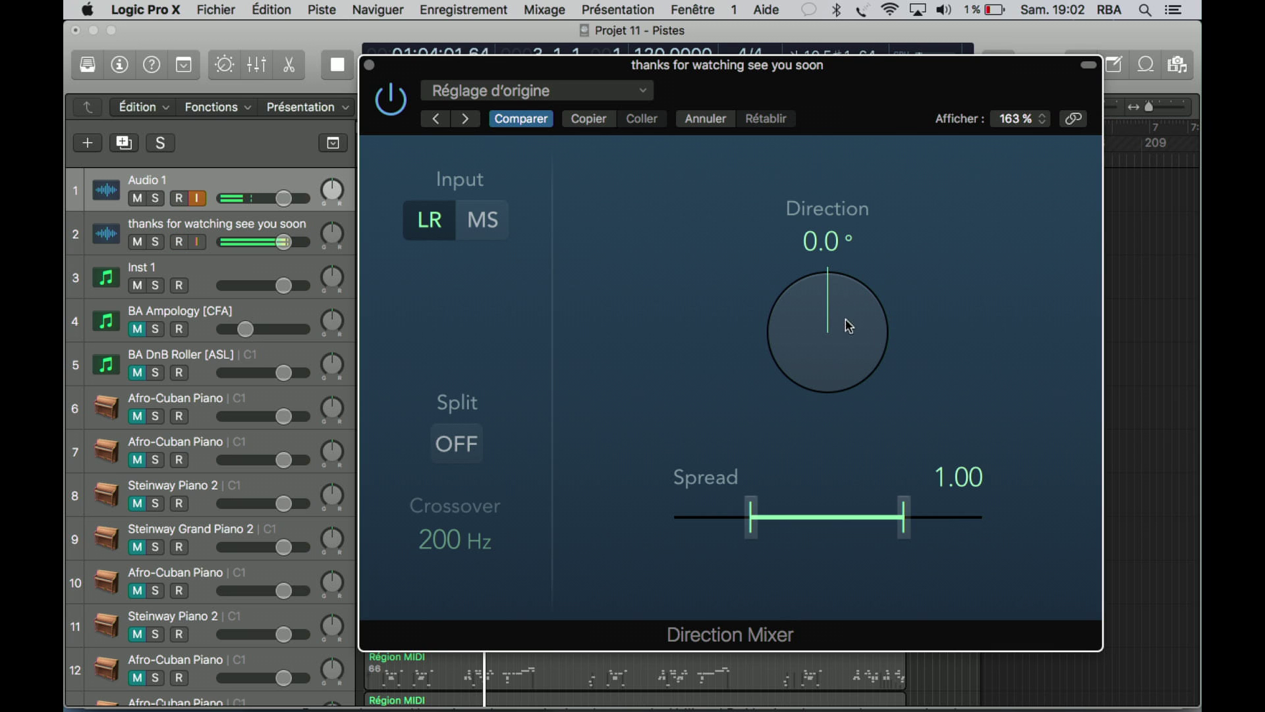
{"action": "left_click_drag", "start_coordinate": [832, 347], "coordinate": [867, 129]}
{"action": "mouse_move", "coordinate": [824, 322]}
{"action": "left_mouse_down"}
{"action": "mouse_move", "coordinate": [838, 195]}
{"action": "mouse_move", "coordinate": [831, 325]}
{"action": "mouse_move", "coordinate": [861, 418]}
{"action": "mouse_move", "coordinate": [909, 345]}
{"action": "mouse_move", "coordinate": [838, 263]}
{"action": "mouse_move", "coordinate": [851, 160]}
{"action": "mouse_move", "coordinate": [840, 358]}
{"action": "mouse_move", "coordinate": [874, 421]}
{"action": "mouse_move", "coordinate": [829, 406]}
{"action": "mouse_move", "coordinate": [857, 264]}
{"action": "mouse_move", "coordinate": [878, 248]}
{"action": "mouse_move", "coordinate": [824, 295]}
{"action": "mouse_move", "coordinate": [877, 373]}
{"action": "mouse_move", "coordinate": [813, 337]}
{"action": "left_mouse_up"}
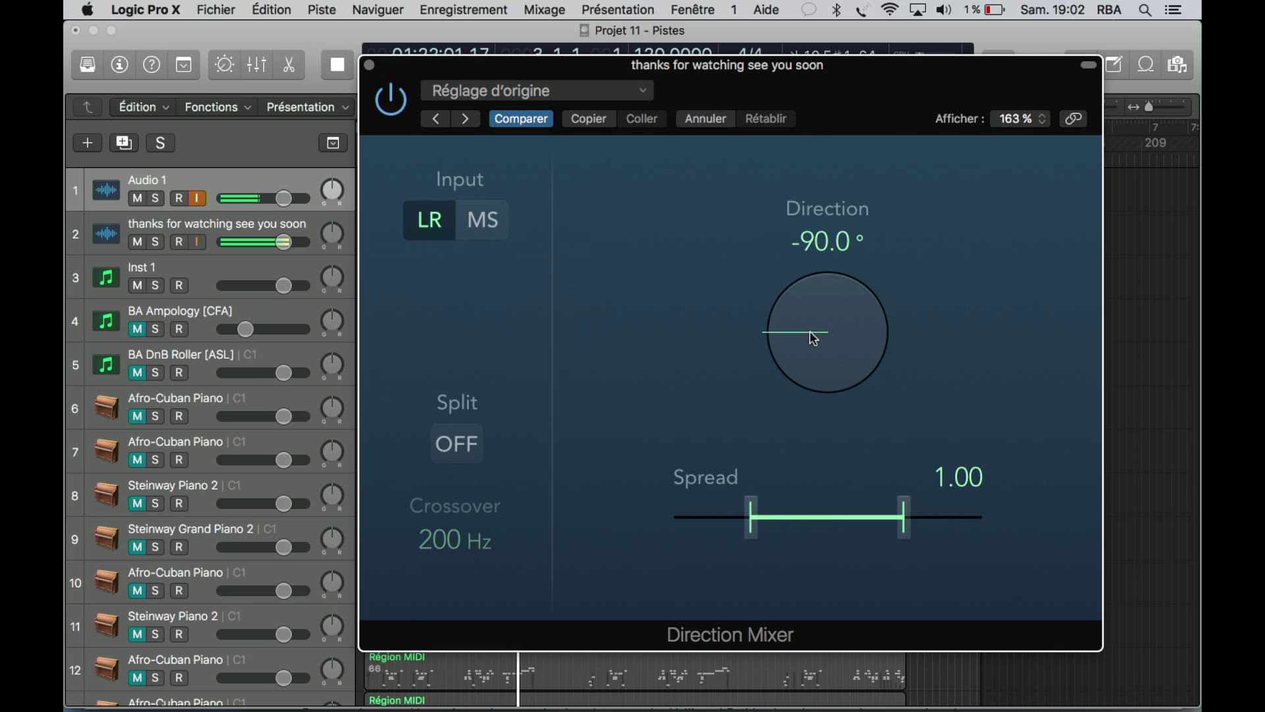
{"action": "key", "text": "r"}
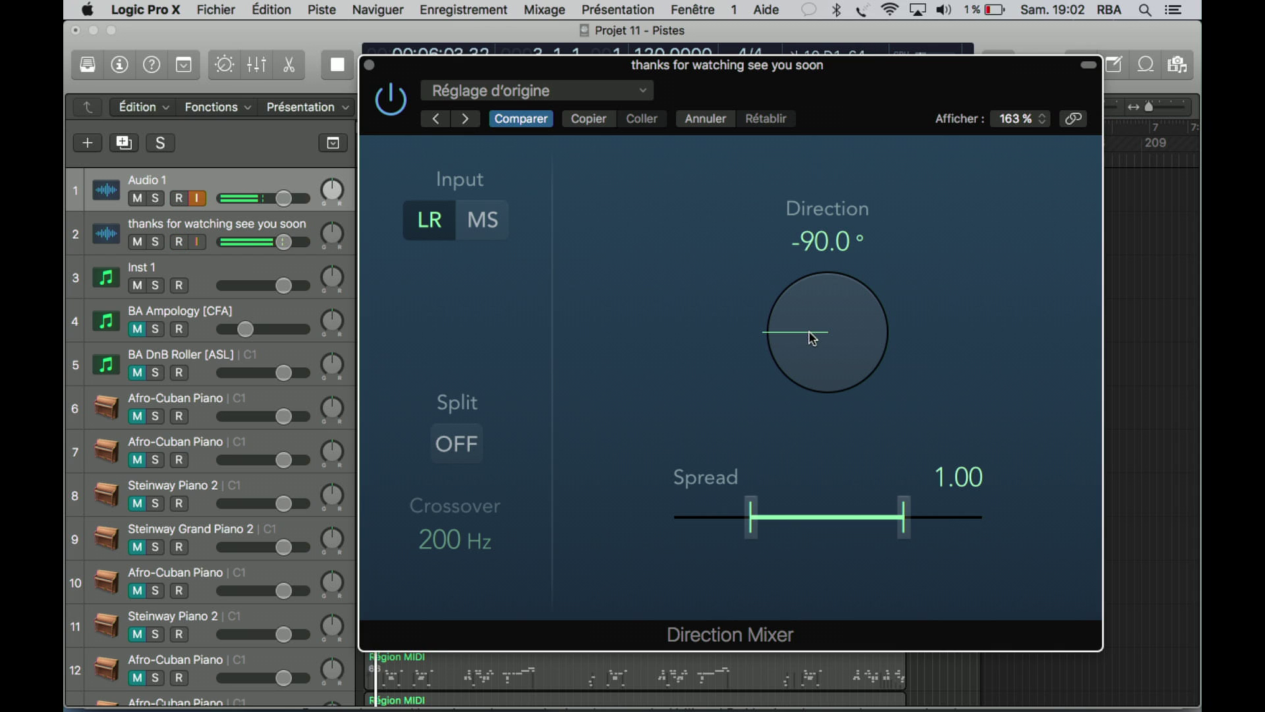
{"action": "left_click_drag", "start_coordinate": [813, 338], "coordinate": [827, 281]}
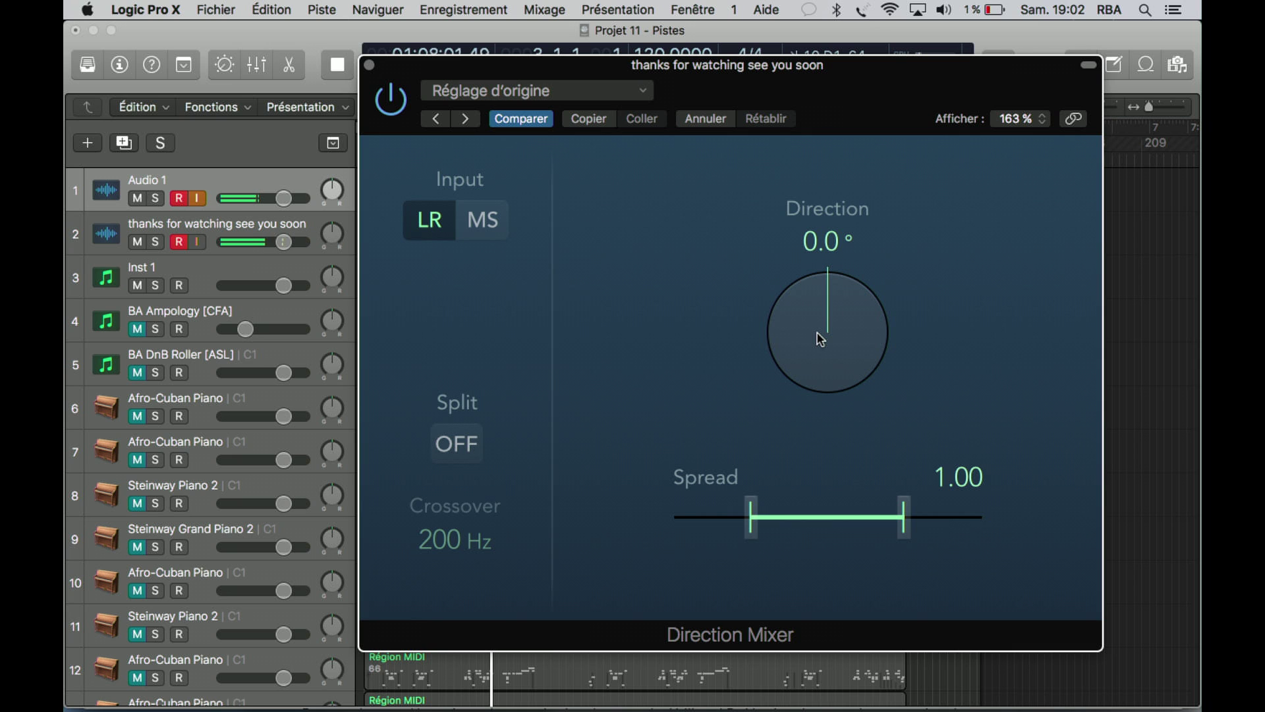
- Try Direction at +56.5° with Spread at 0.54, and Direction at -90° with Spread at 0.14
{"action": "left_click_drag", "start_coordinate": [819, 338], "coordinate": [816, 290]}
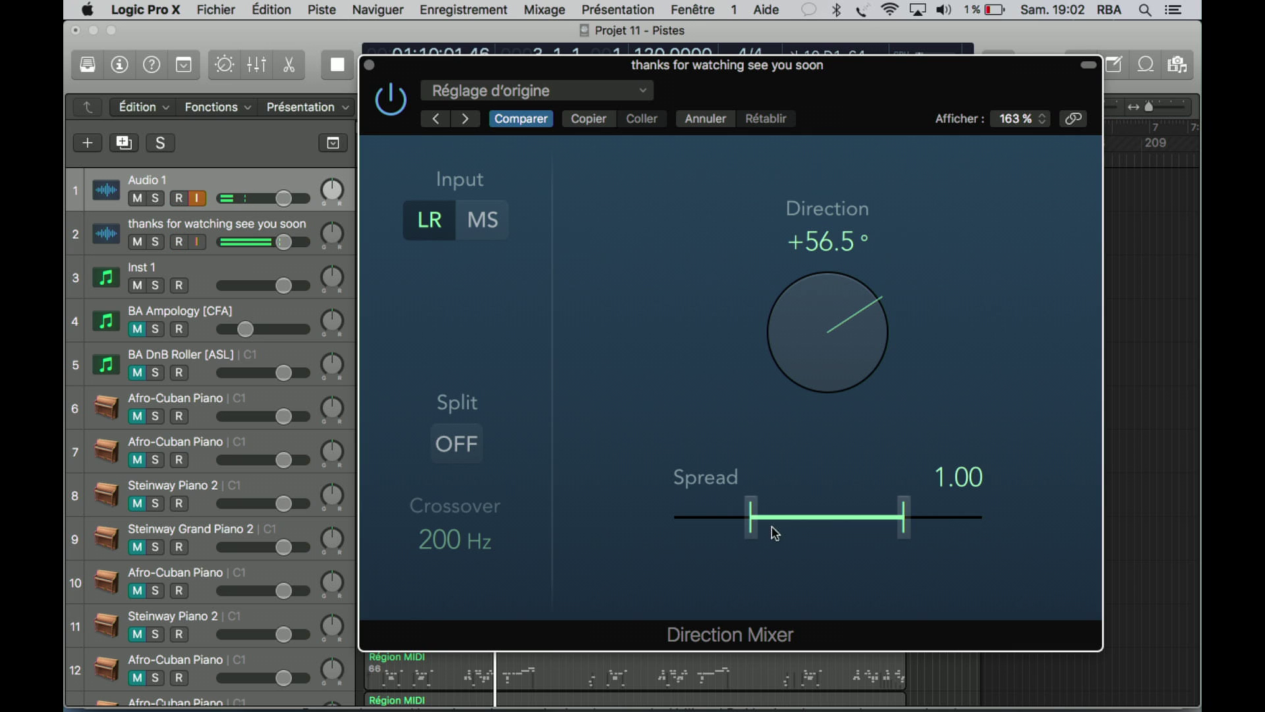
{"action": "left_click_drag", "start_coordinate": [751, 517], "coordinate": [786, 536]}
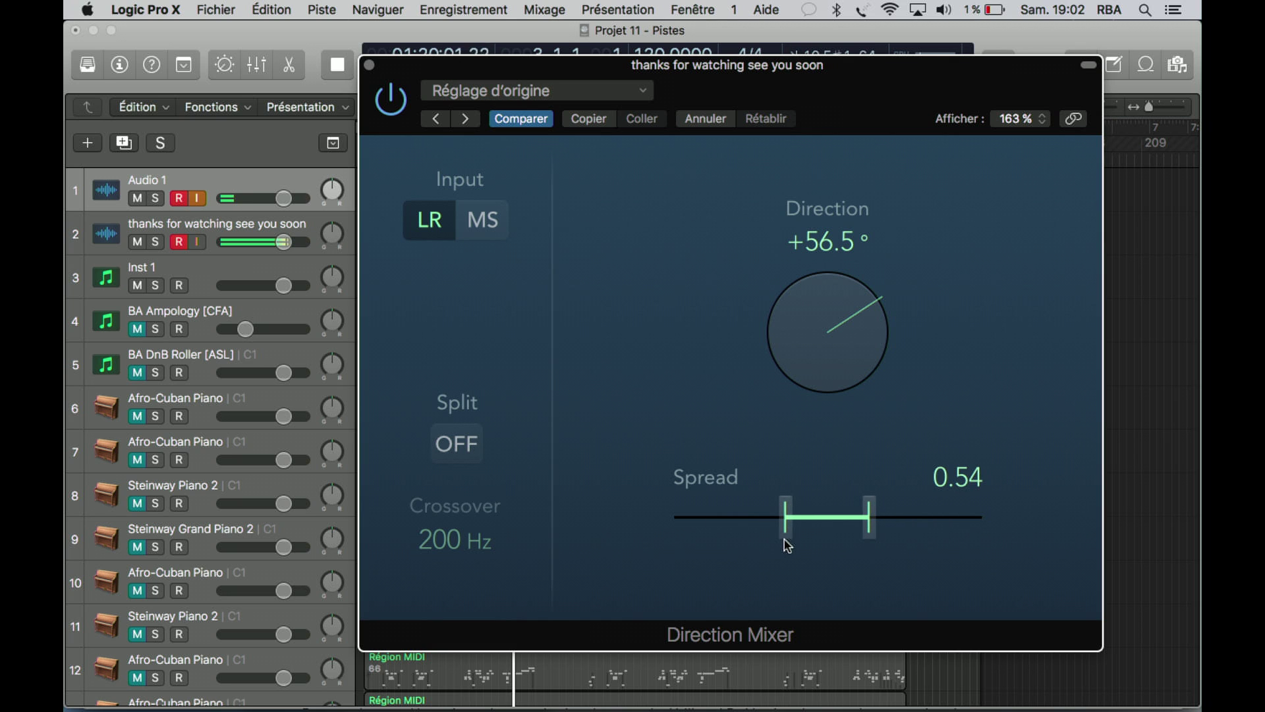
{"action": "left_click_drag", "start_coordinate": [828, 341], "coordinate": [841, 449]}
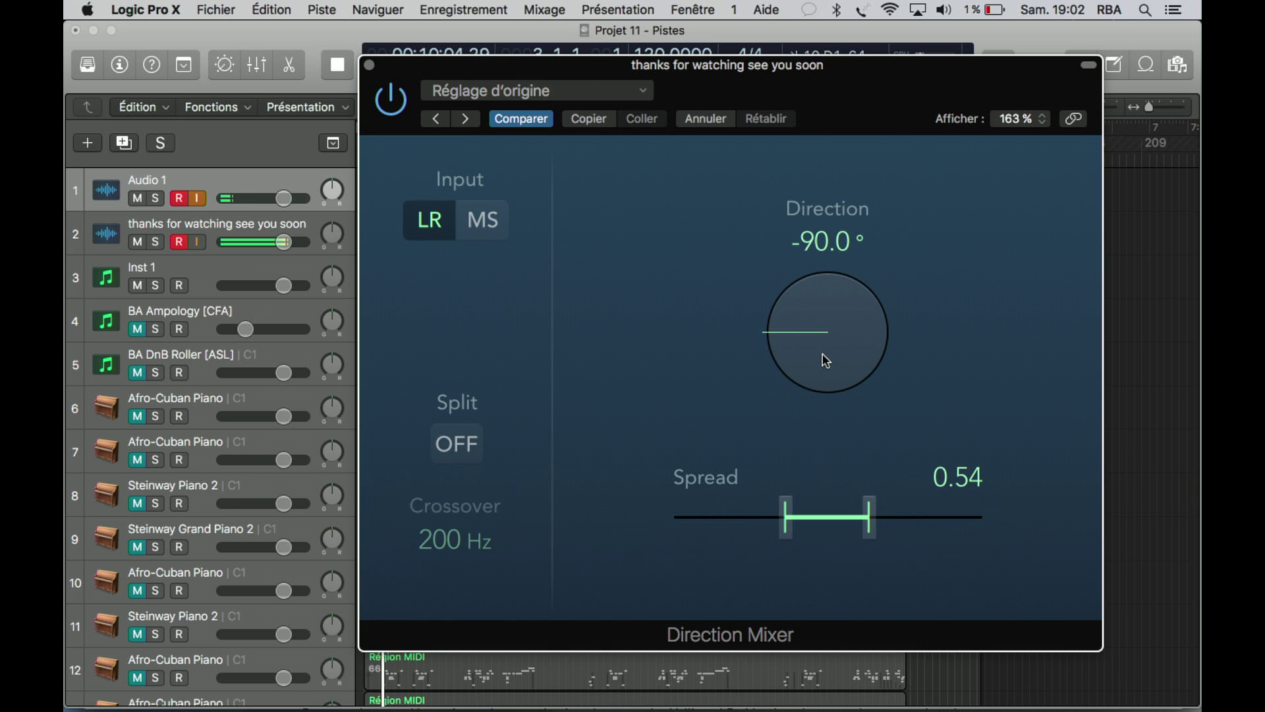
{"action": "left_click_drag", "start_coordinate": [786, 517], "coordinate": [818, 529]}
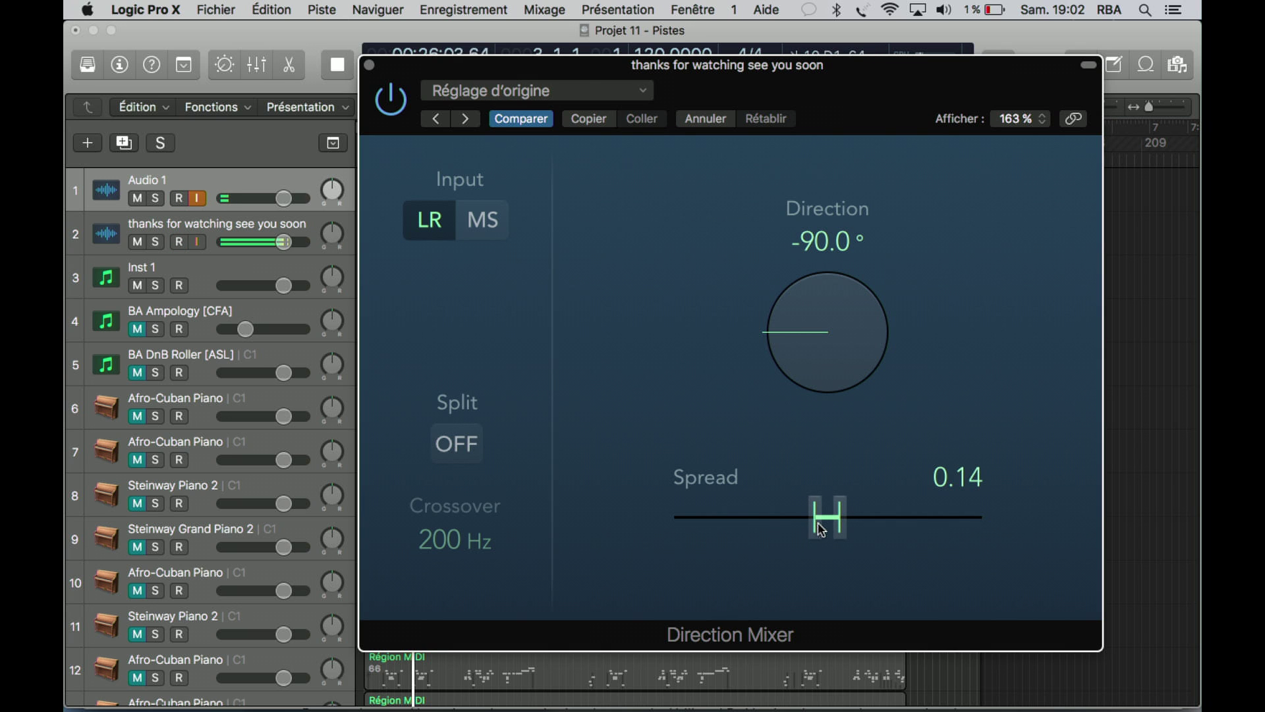
- Widen Spread to 0.98 and recentre Direction at 0°
{"action": "left_click_drag", "start_coordinate": [819, 529], "coordinate": [754, 509]}
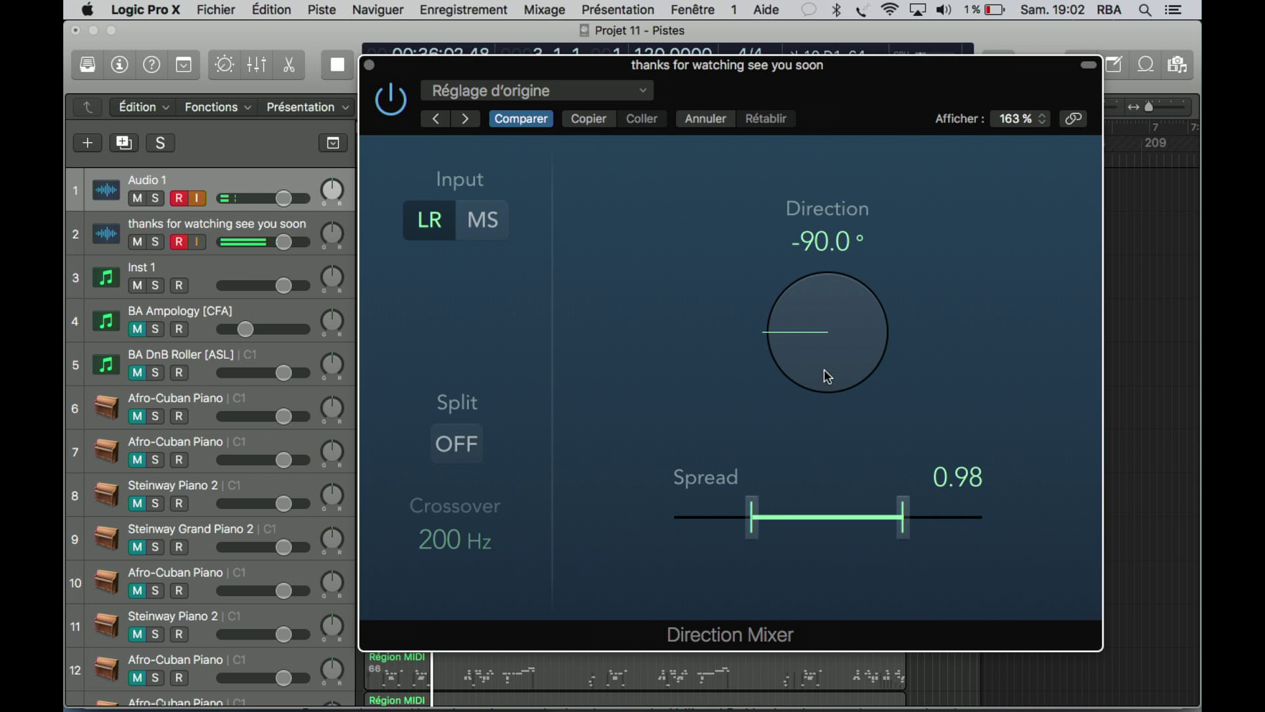
{"action": "left_click_drag", "start_coordinate": [819, 339], "coordinate": [823, 275]}
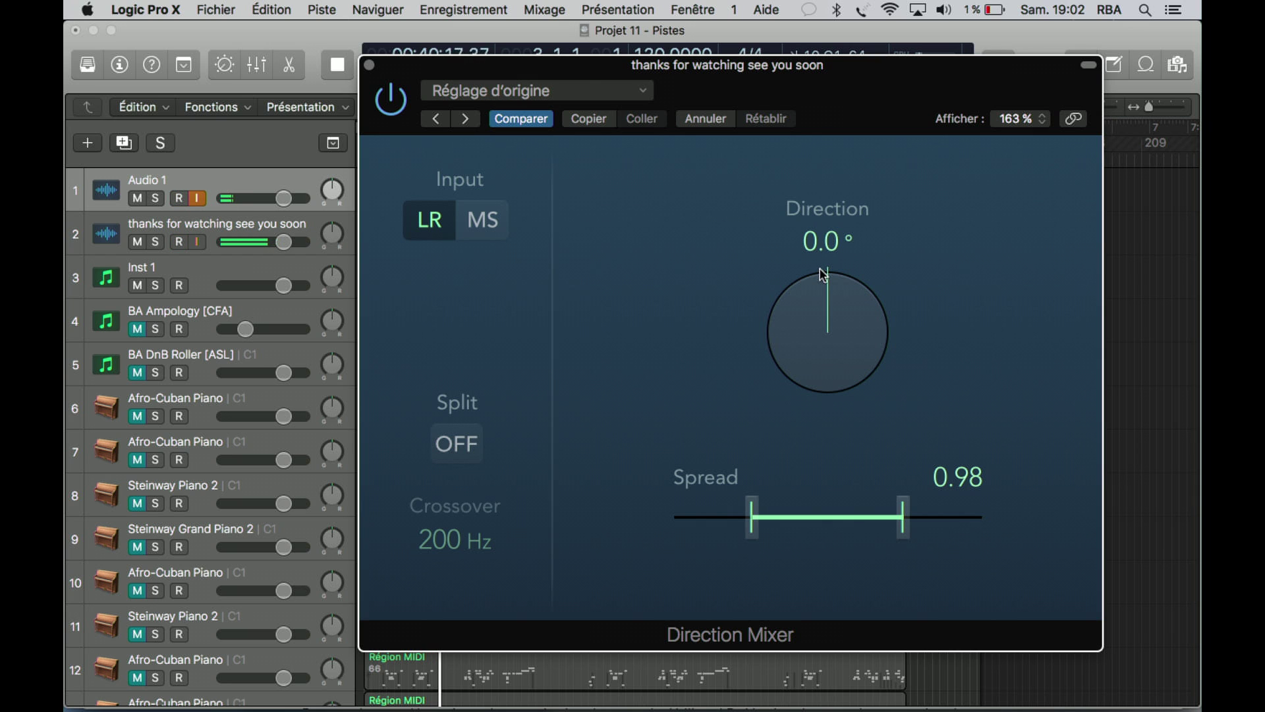
- Enable Split and set Direction High to +90.5° and Direction Low to -93.0°
{"action": "left_click", "coordinate": [475, 443]}
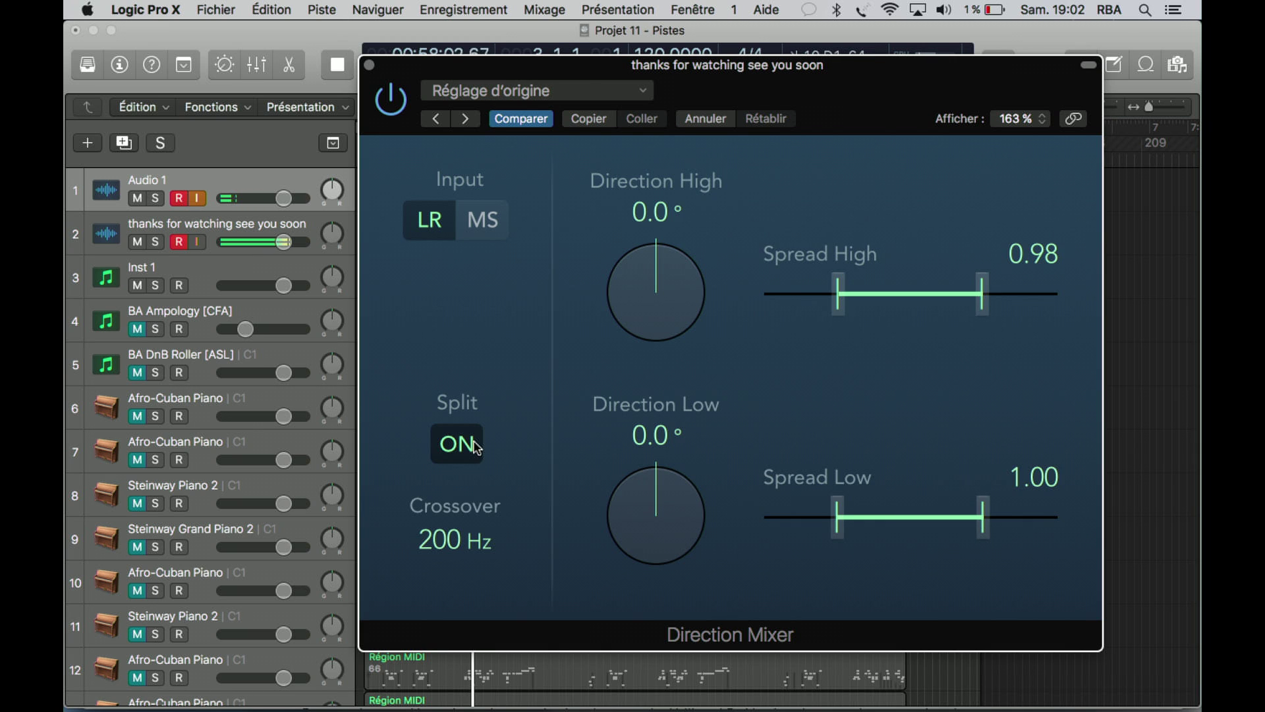
{"action": "left_click_drag", "start_coordinate": [647, 303], "coordinate": [648, 239]}
{"action": "left_click_drag", "start_coordinate": [658, 511], "coordinate": [670, 582]}
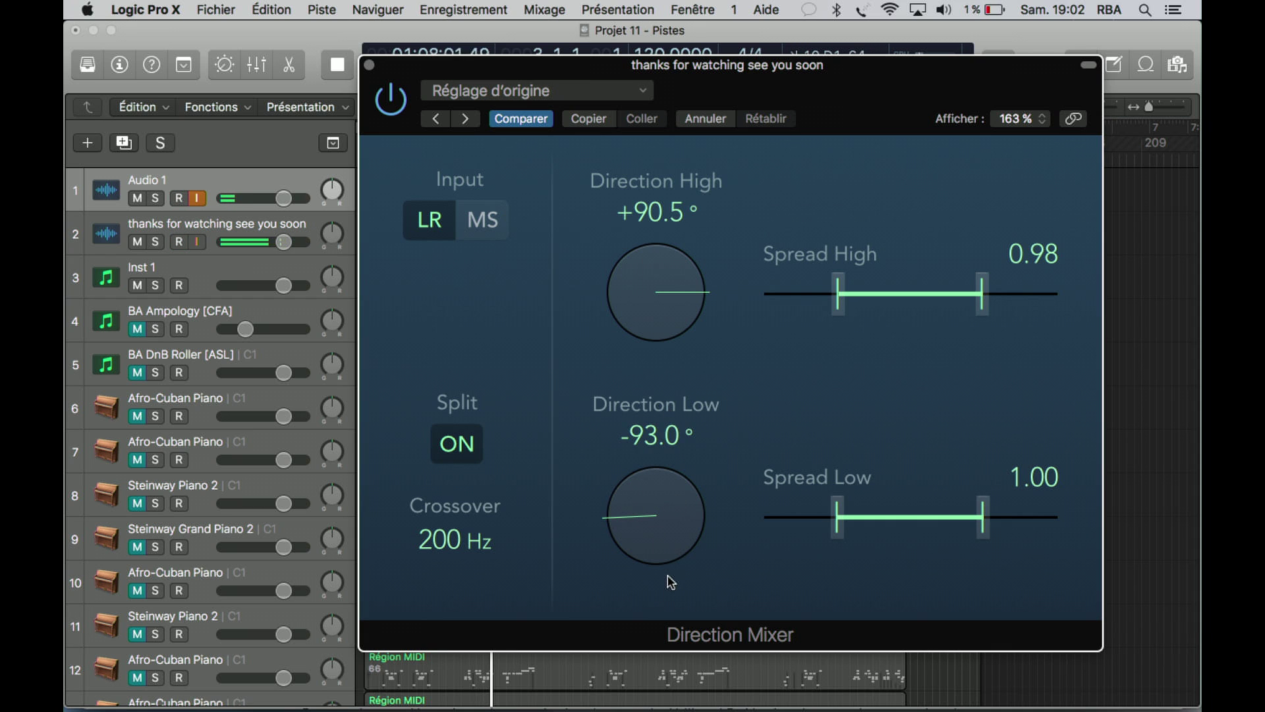
- Set Spread High to 0.90 and Spread Low to 1.56
{"action": "left_click_drag", "start_coordinate": [839, 300], "coordinate": [847, 330]}
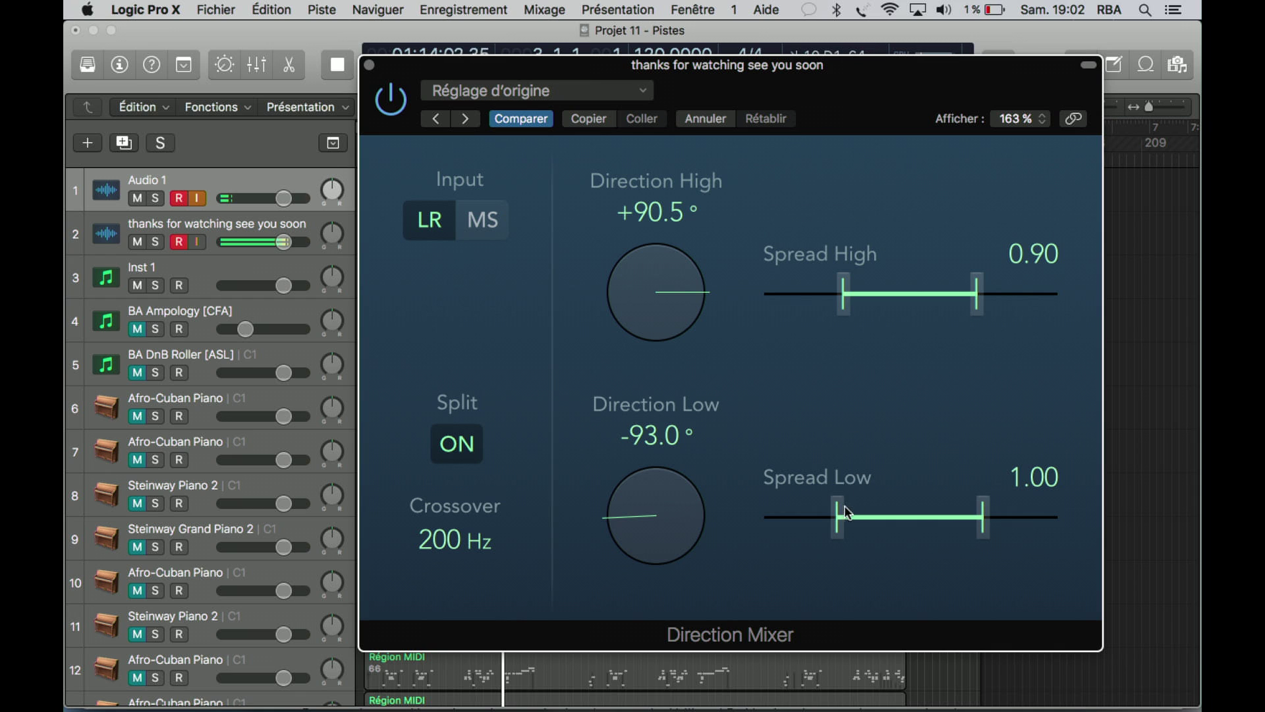
{"action": "left_click_drag", "start_coordinate": [838, 507], "coordinate": [798, 527]}
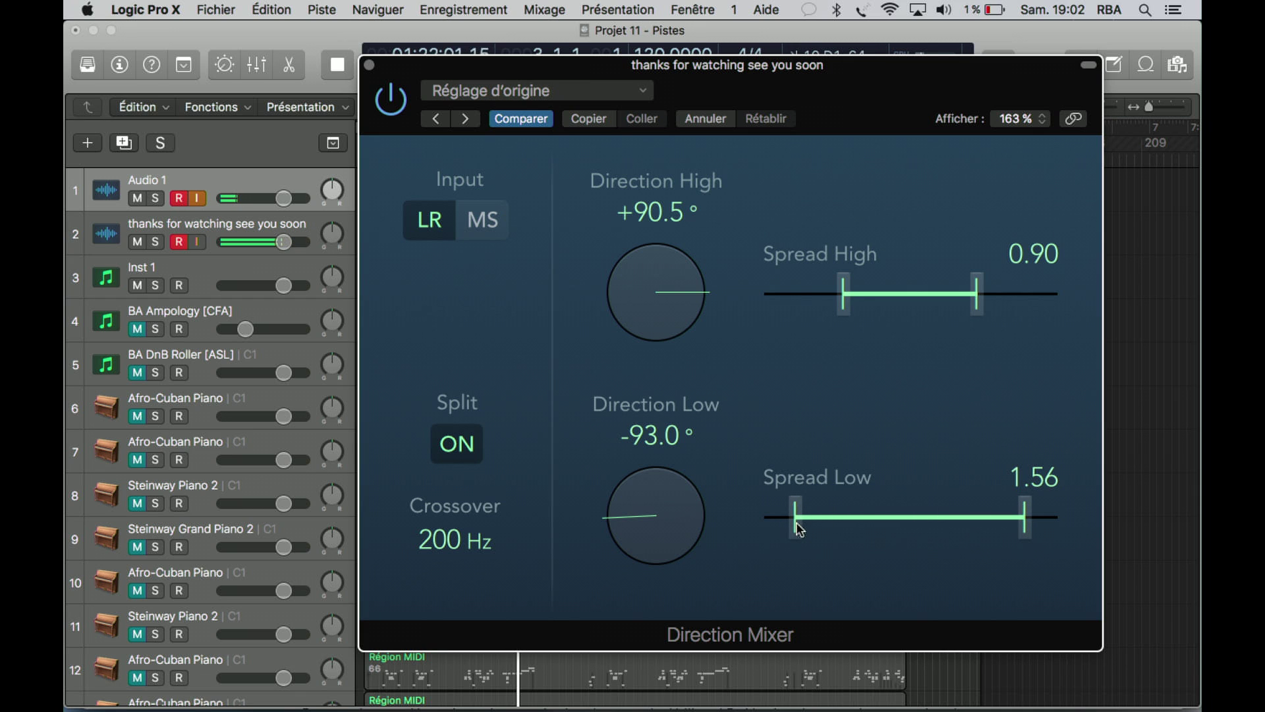
{"action": "key", "text": "space"}
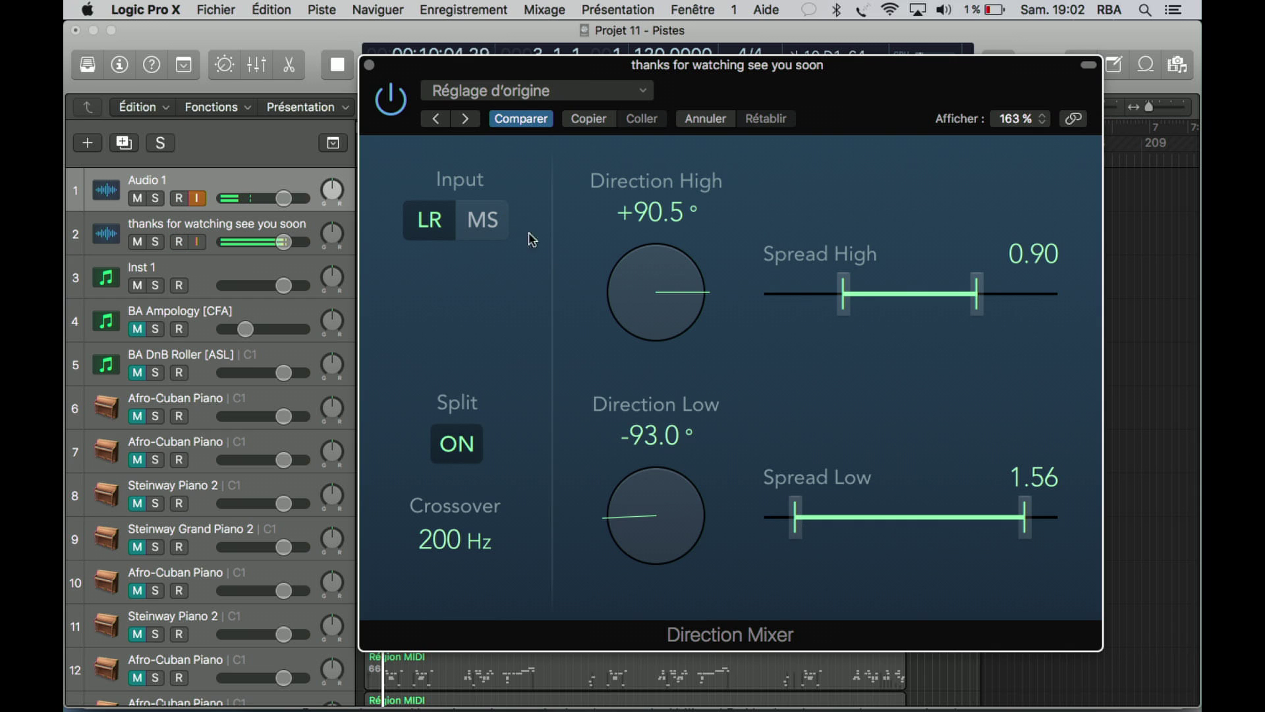
- Compare the MS and LR input modes, set Direction High to +88.5°, and return the input to LR
{"action": "left_click", "coordinate": [487, 223]}
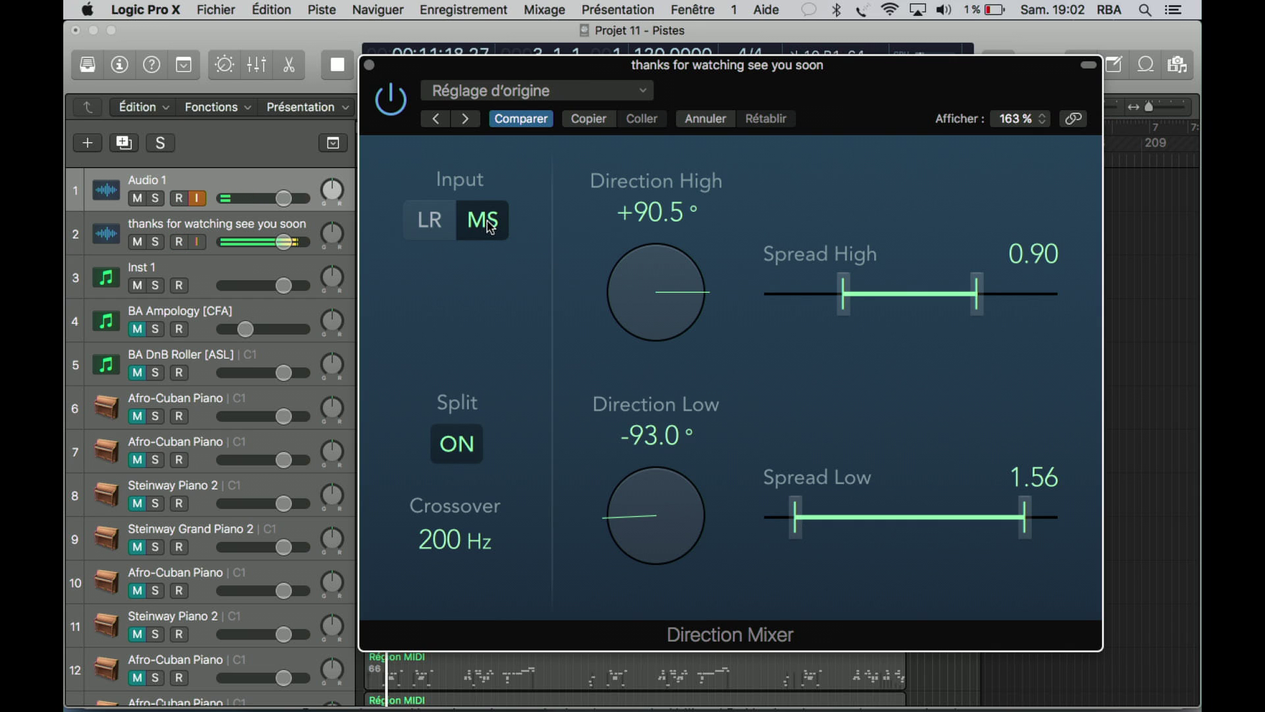
{"action": "left_click", "coordinate": [440, 221]}
{"action": "left_click", "coordinate": [483, 221]}
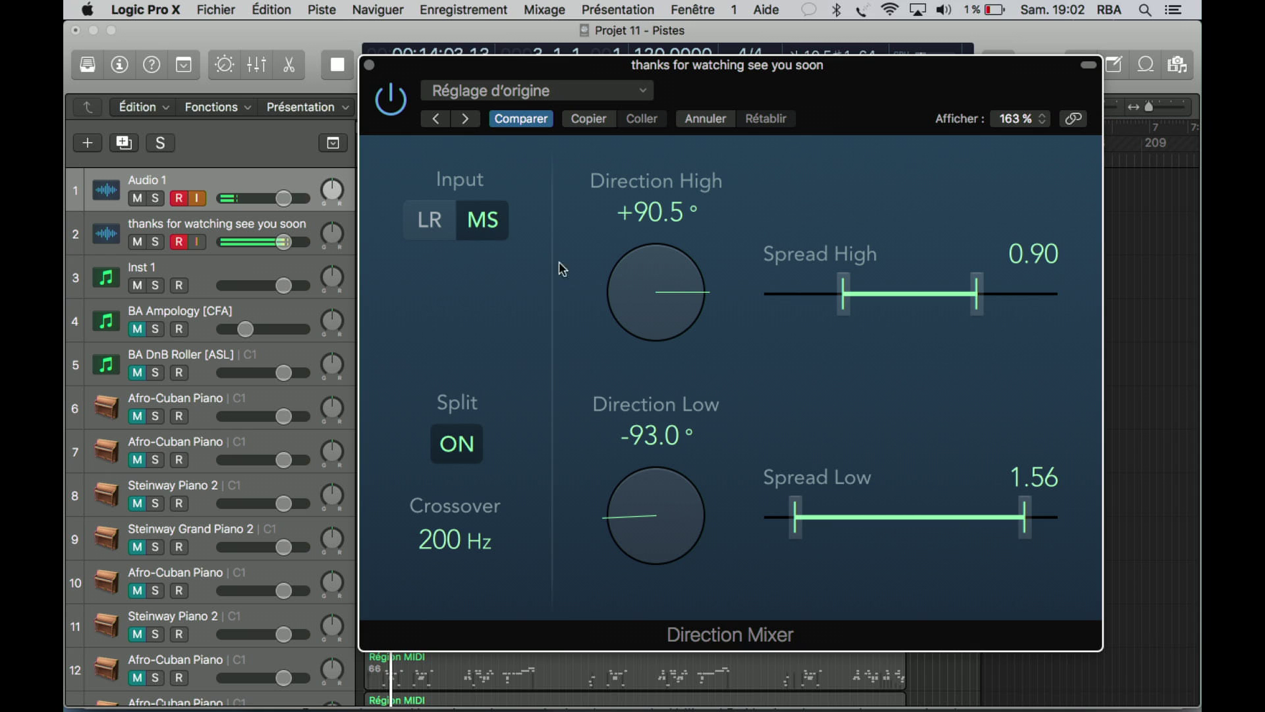
{"action": "mouse_move", "coordinate": [650, 296]}
{"action": "left_mouse_down"}
{"action": "mouse_move", "coordinate": [669, 474]}
{"action": "mouse_move", "coordinate": [640, 300]}
{"action": "left_mouse_up"}
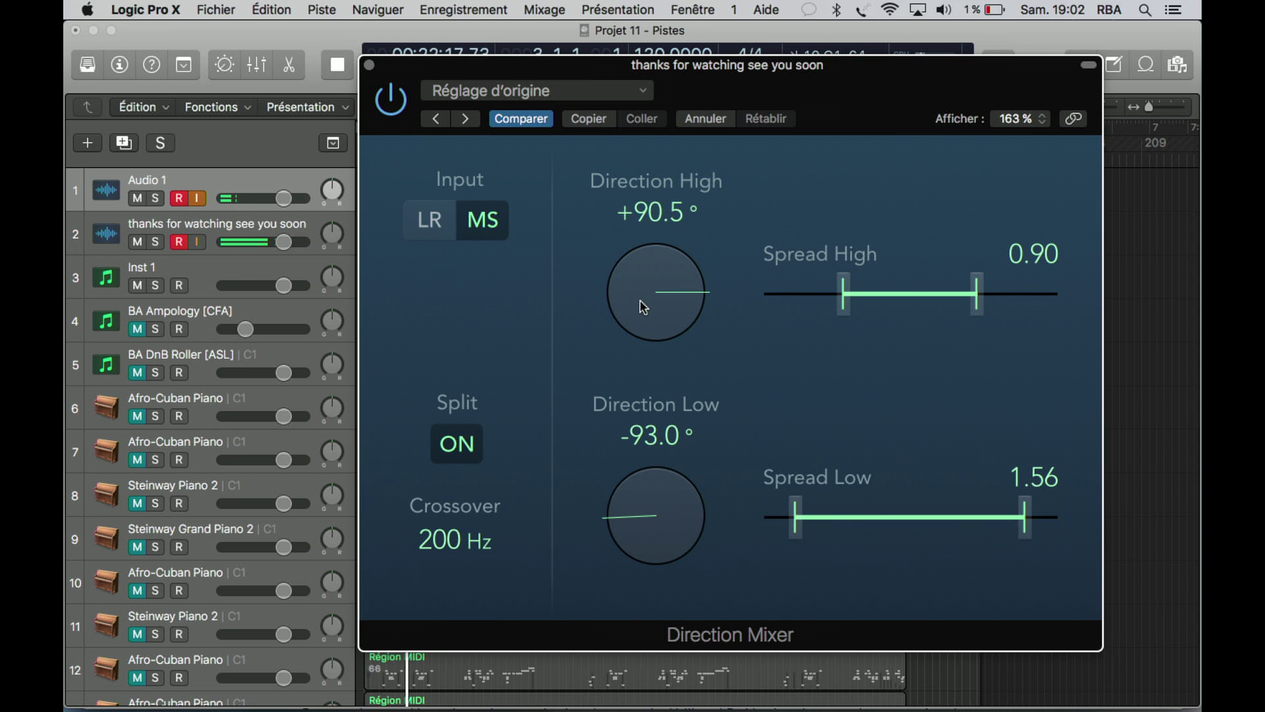
{"action": "left_click", "coordinate": [435, 222]}
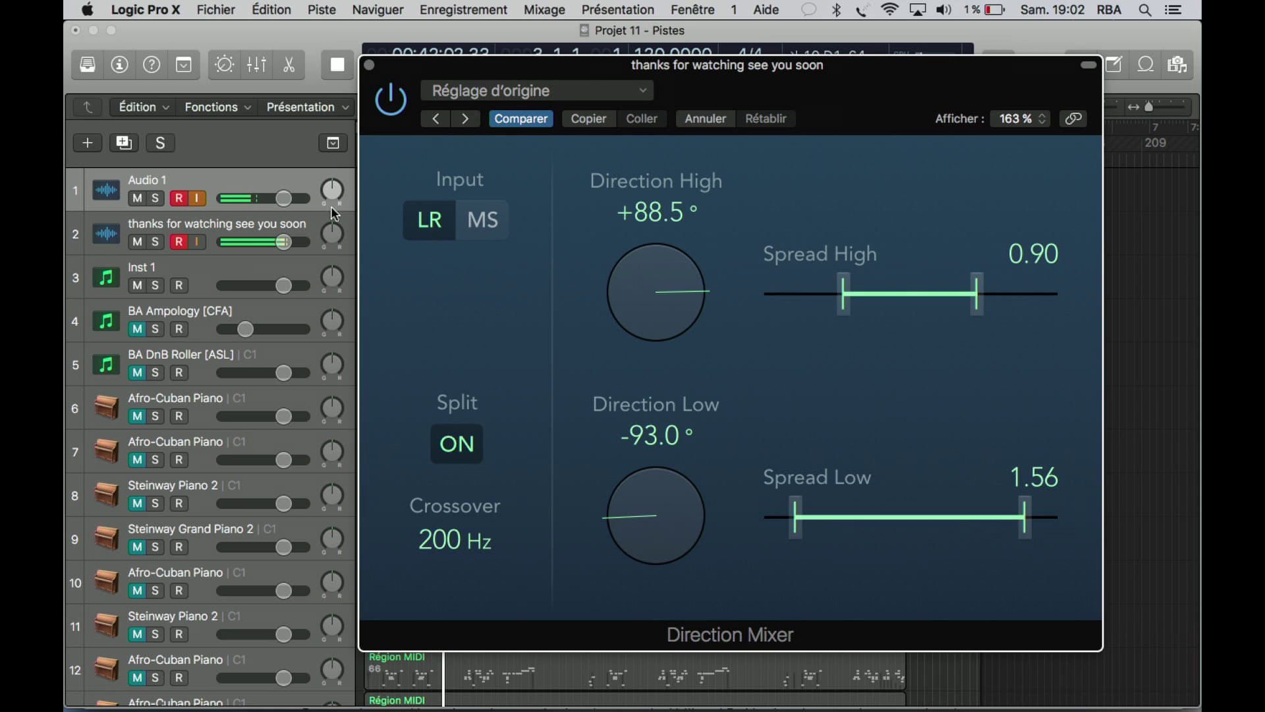
- Select the "thanks for watching see you soon" track, show the inspector, and reopen Direction Mixer from its channel strip
{"action": "left_click", "coordinate": [205, 227]}
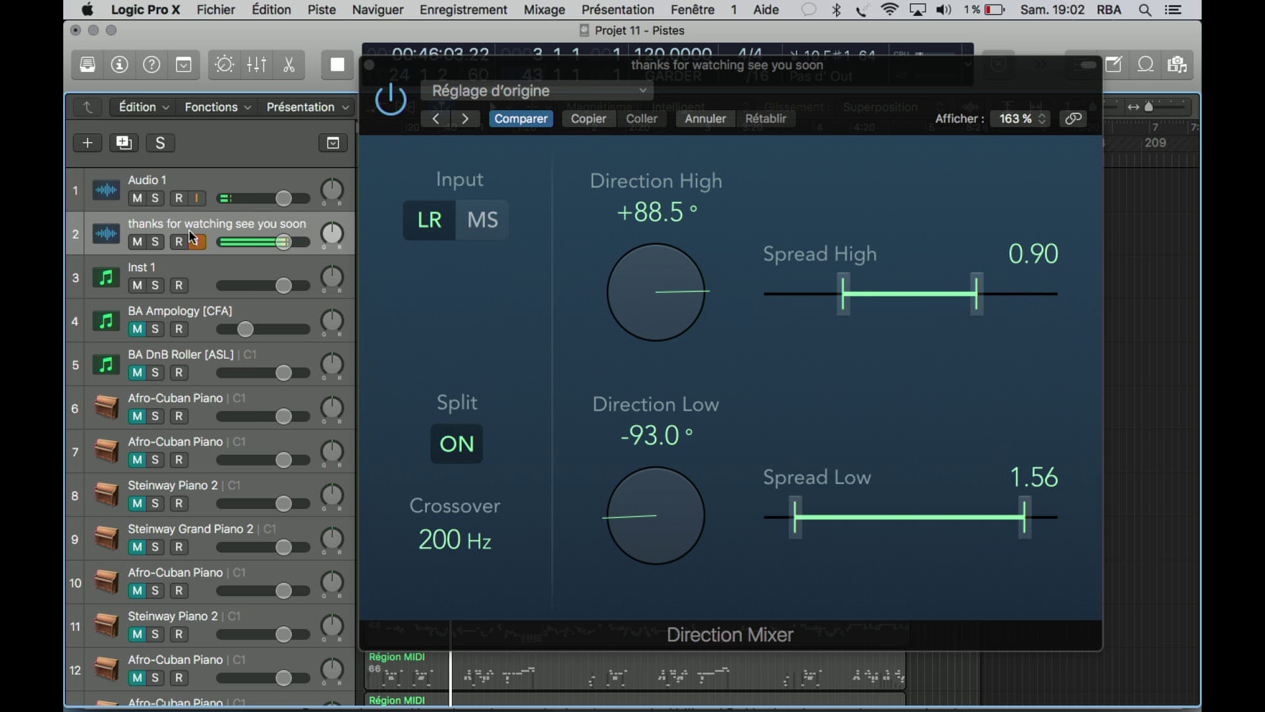
{"action": "left_click", "coordinate": [119, 64]}
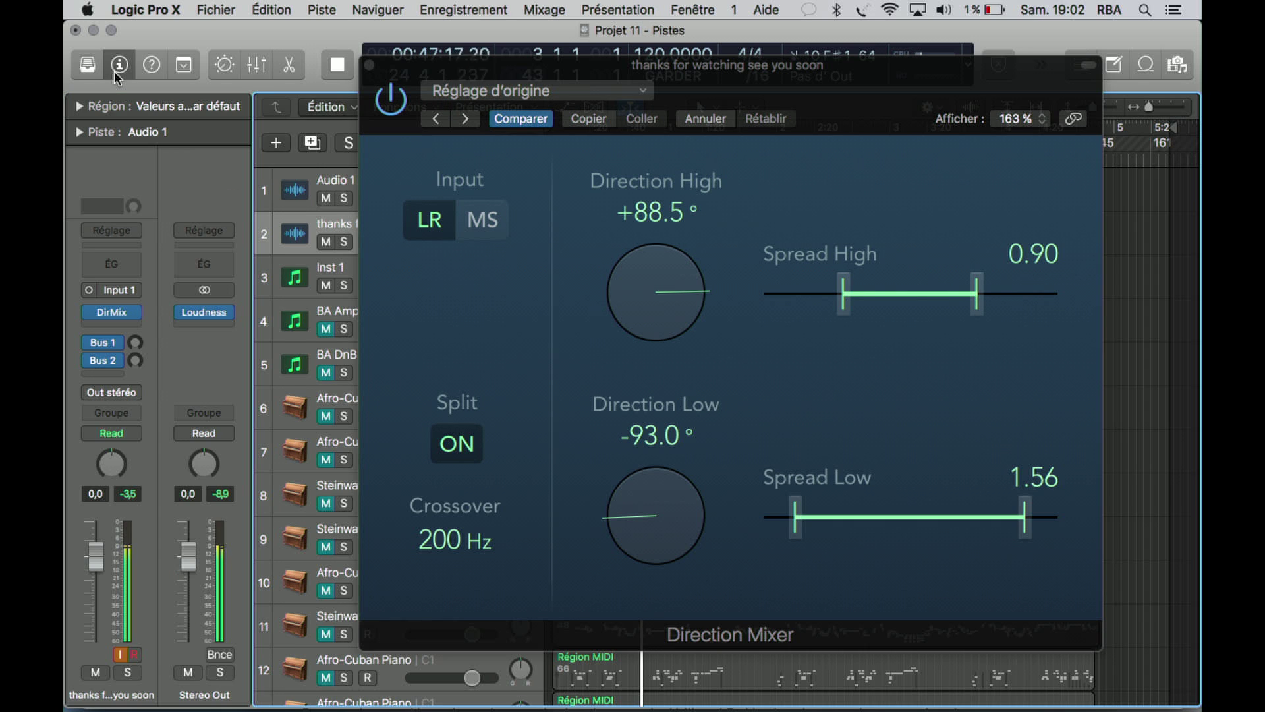
{"action": "left_click", "coordinate": [112, 313]}
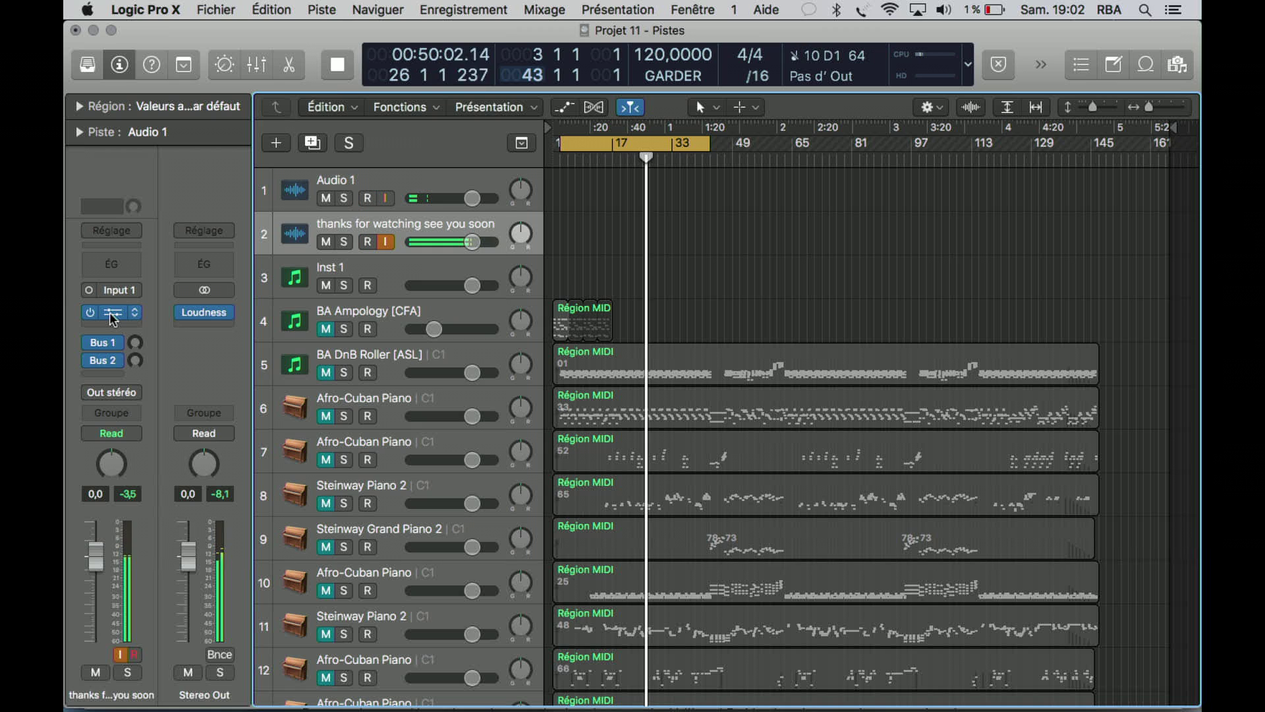
{"action": "left_click", "coordinate": [113, 315]}
- Load the Isolate Room preset in Direction Mixer
{"action": "left_click", "coordinate": [590, 99]}
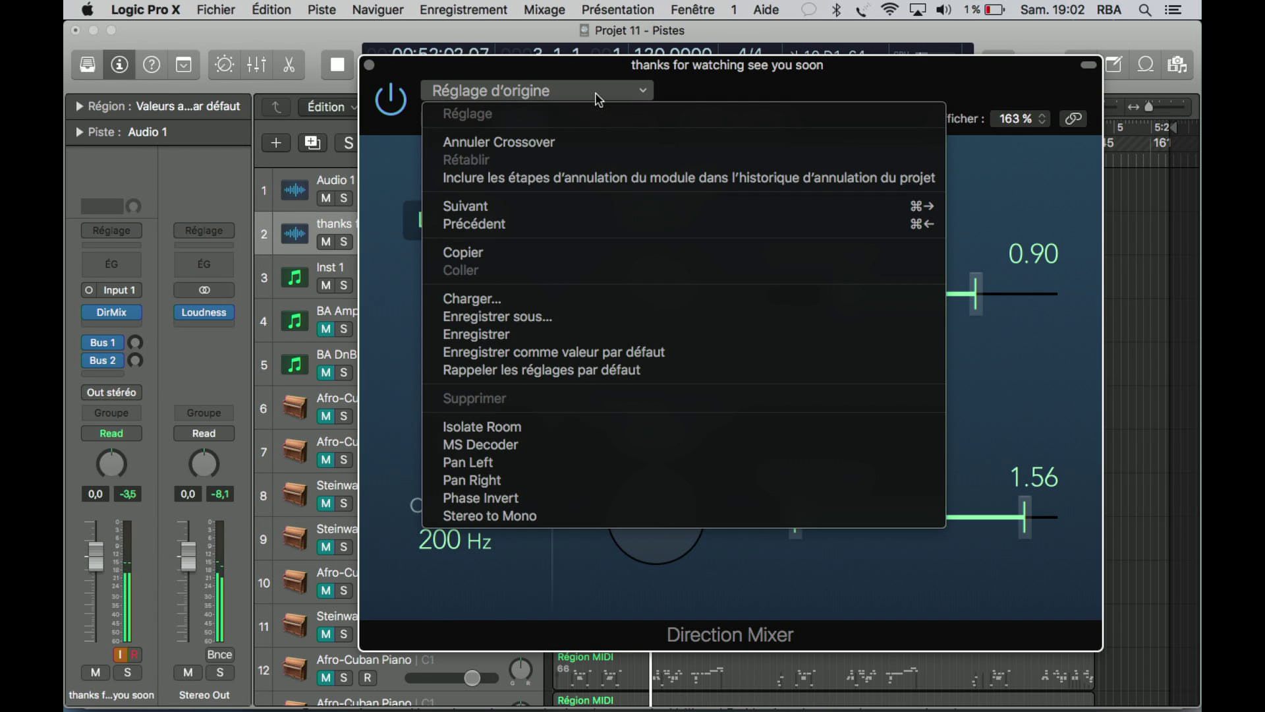
{"action": "left_click", "coordinate": [551, 426]}
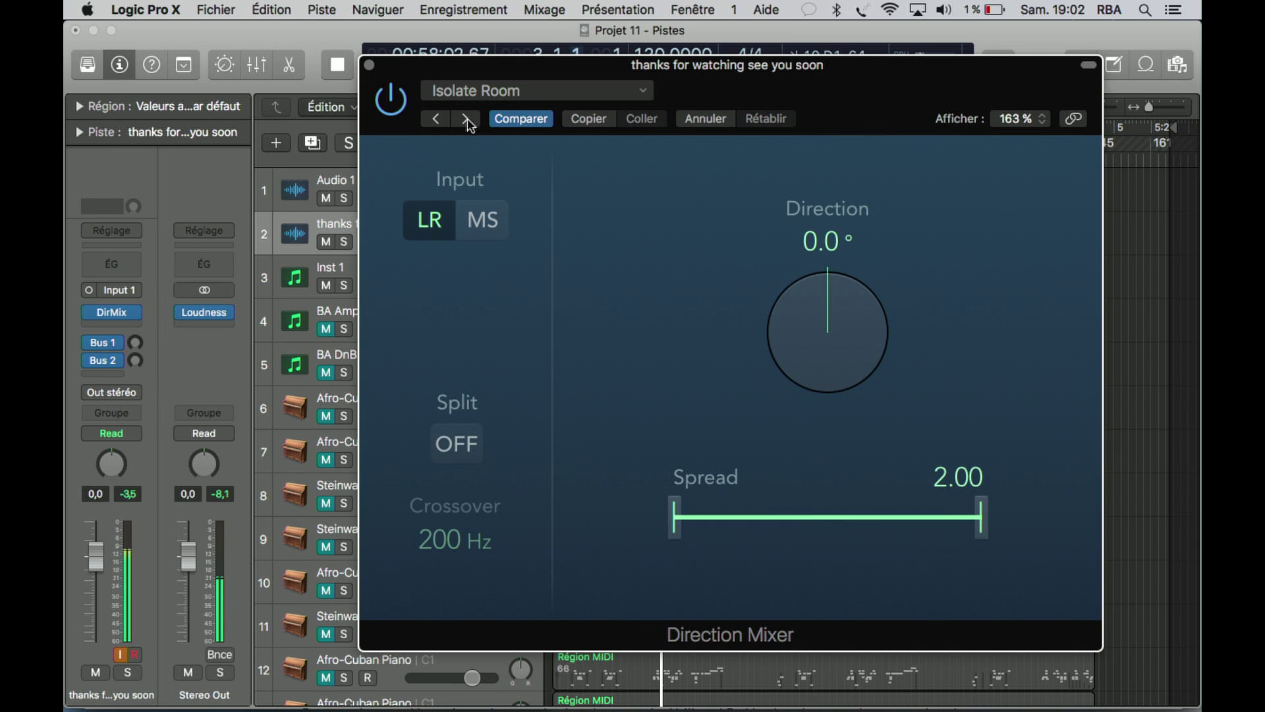
- Move the Direction Mixer window off the track controls and disarm recording on the Audio 1 track
{"action": "left_click_drag", "start_coordinate": [398, 74], "coordinate": [477, 54]}
{"action": "left_click", "coordinate": [368, 199]}
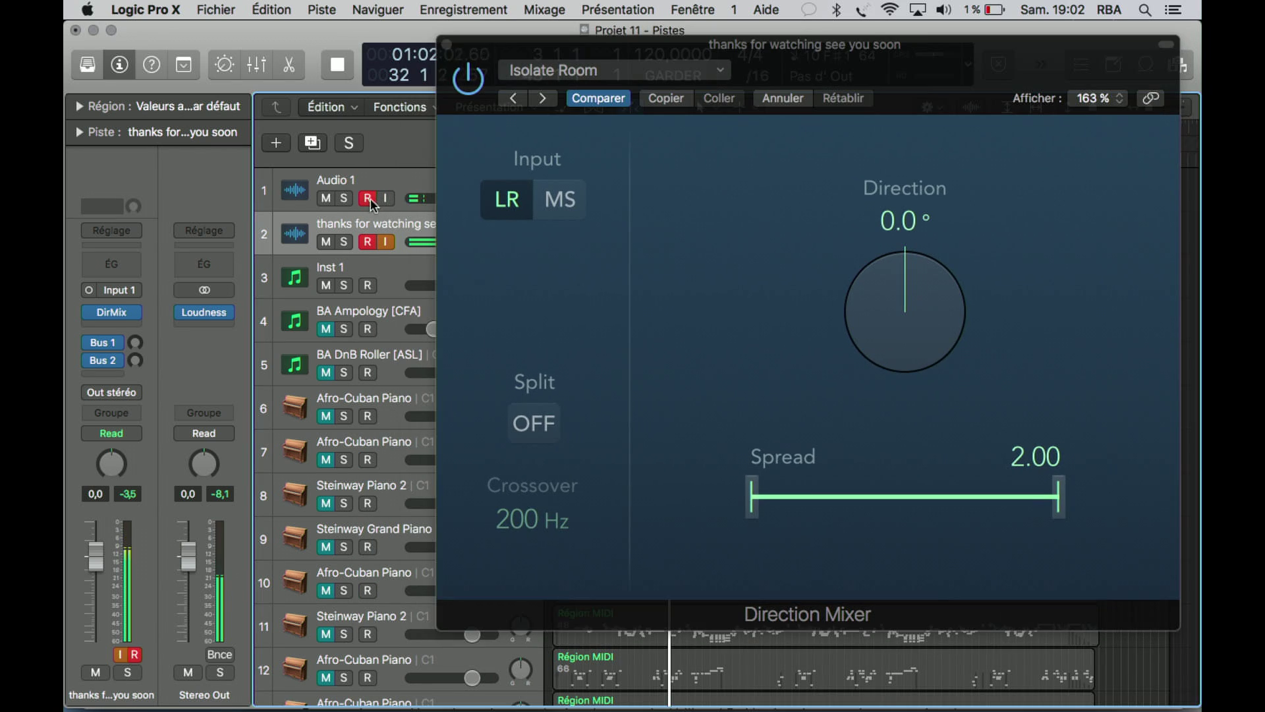
- Step through the MS Decoder and Pan Left presets, and narrow Spread to 0.56 on Pan Left
{"action": "left_click", "coordinate": [545, 99]}
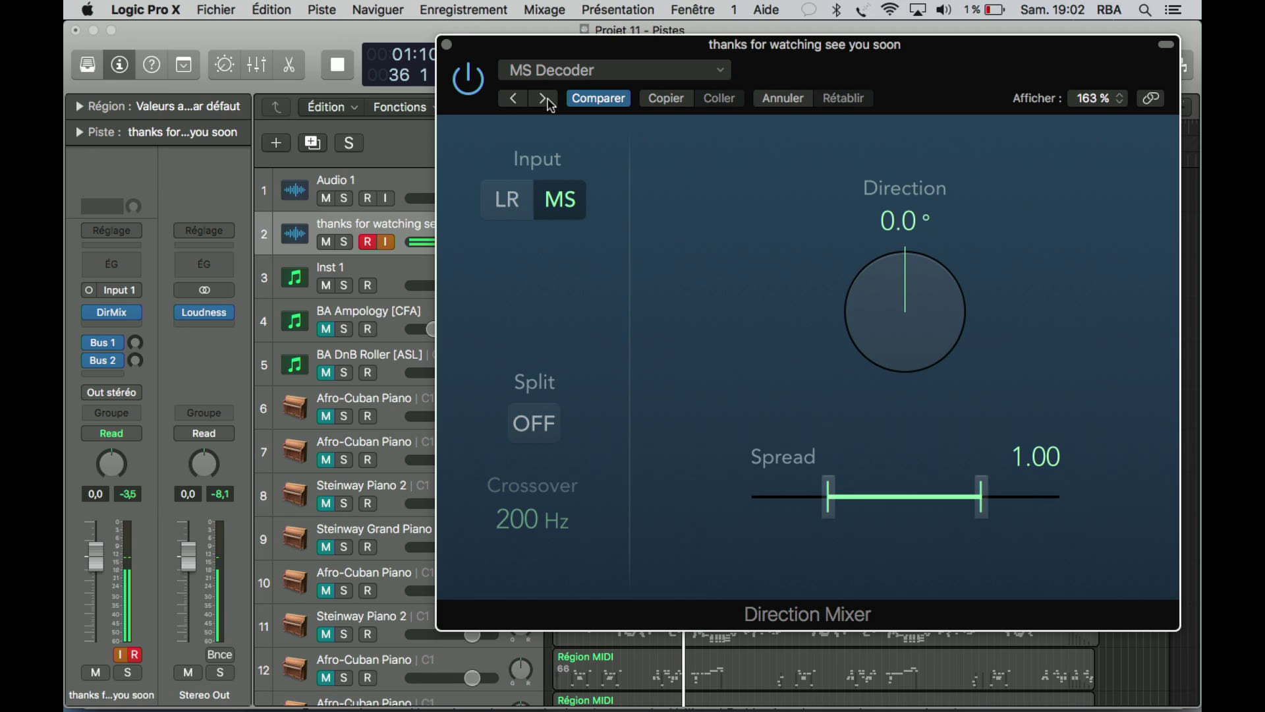
{"action": "left_click", "coordinate": [545, 100]}
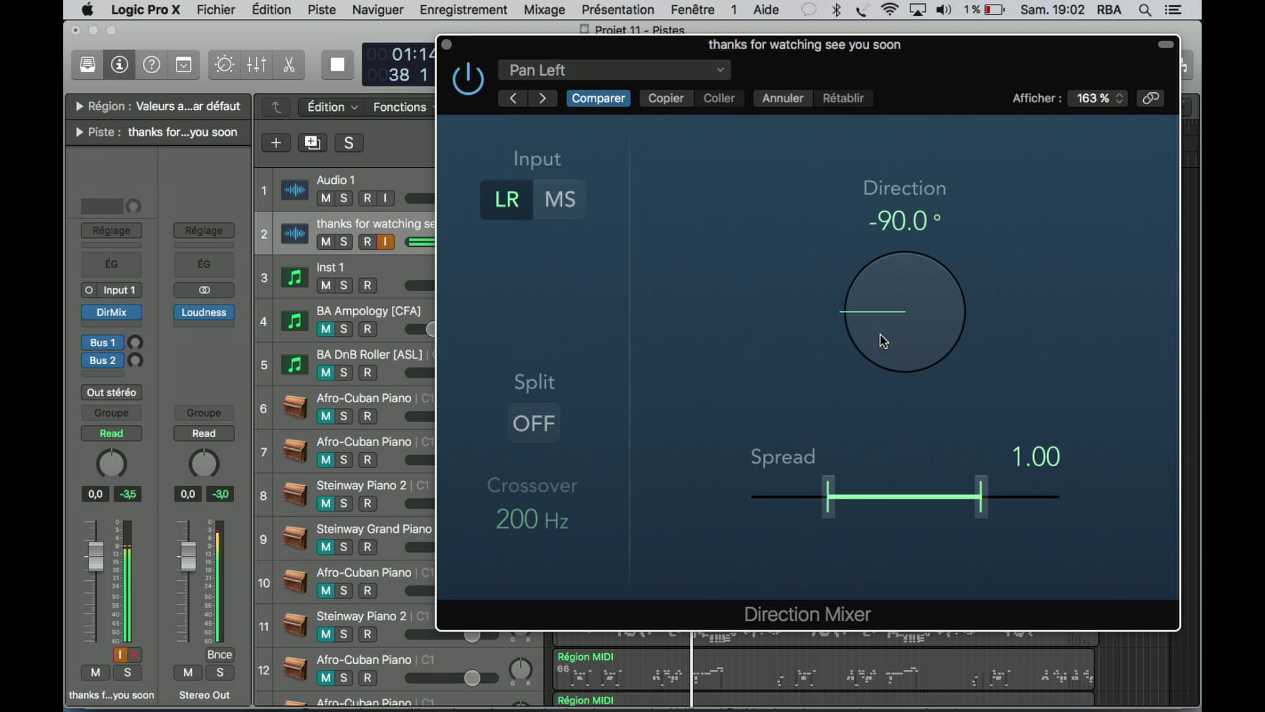
{"action": "left_click_drag", "start_coordinate": [991, 499], "coordinate": [957, 532]}
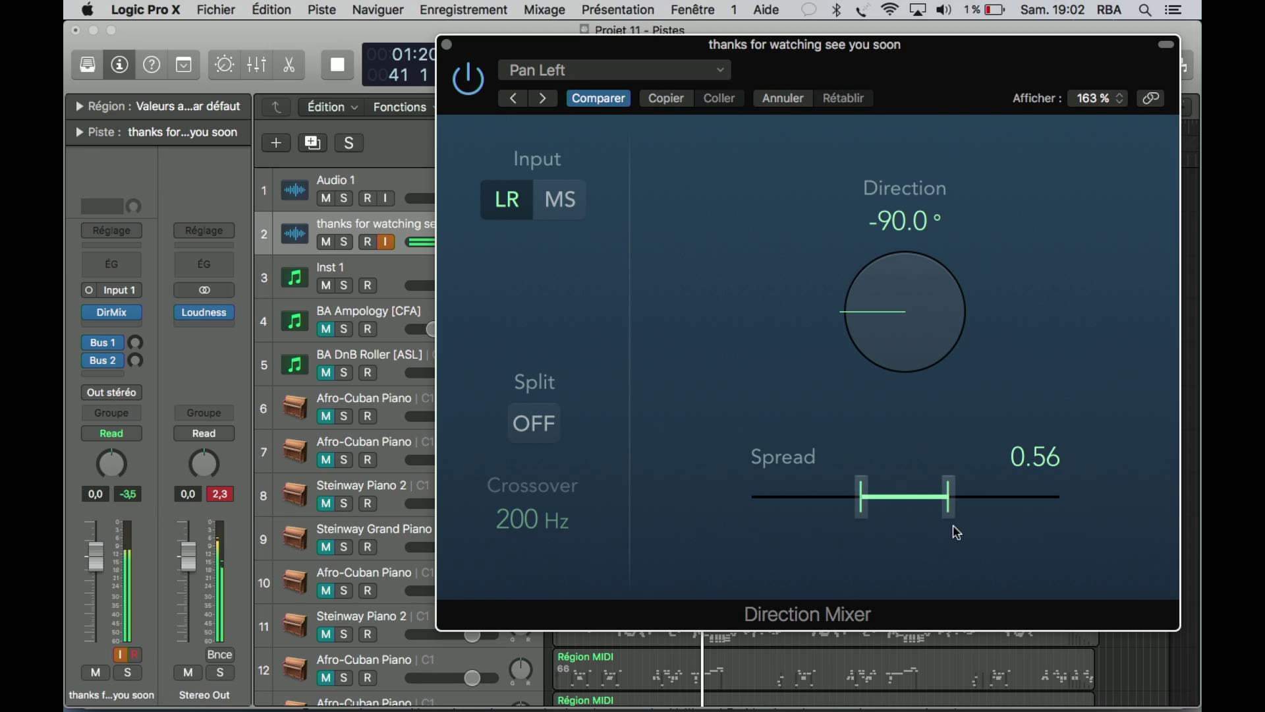
- Advance through the Pan Right preset to Phase Invert
{"action": "left_click", "coordinate": [541, 99]}
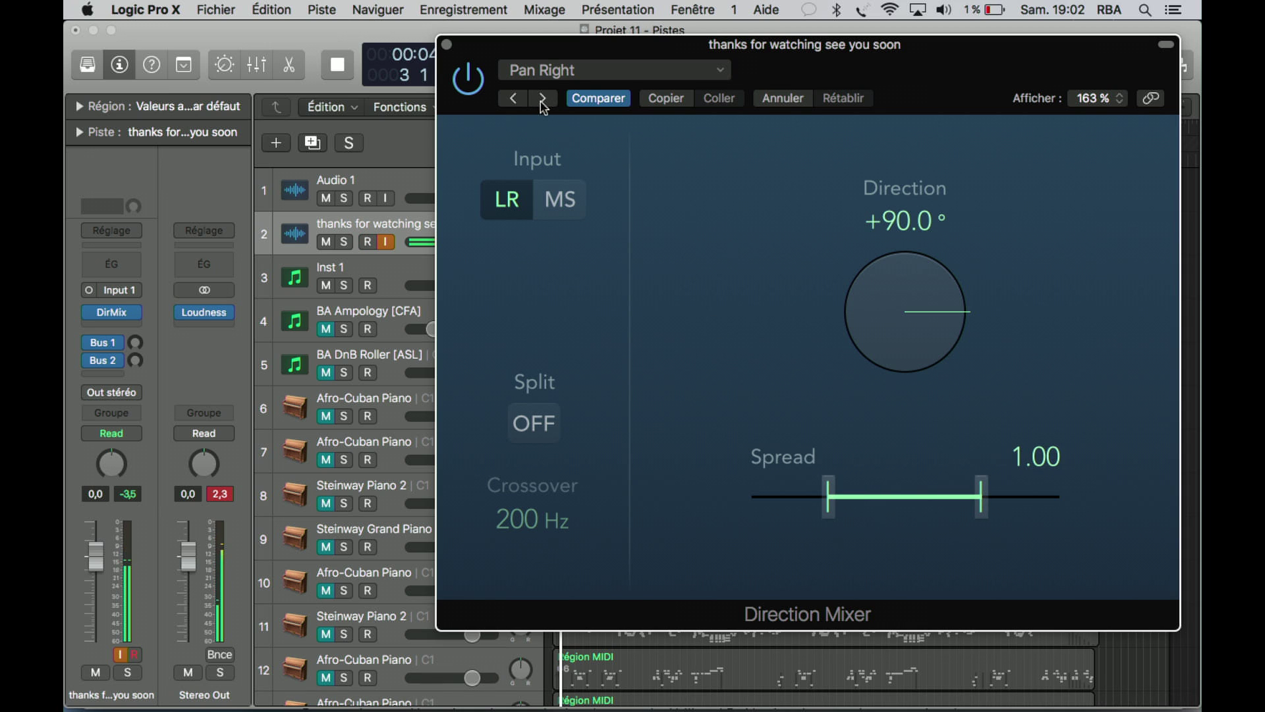
{"action": "left_click", "coordinate": [542, 99]}
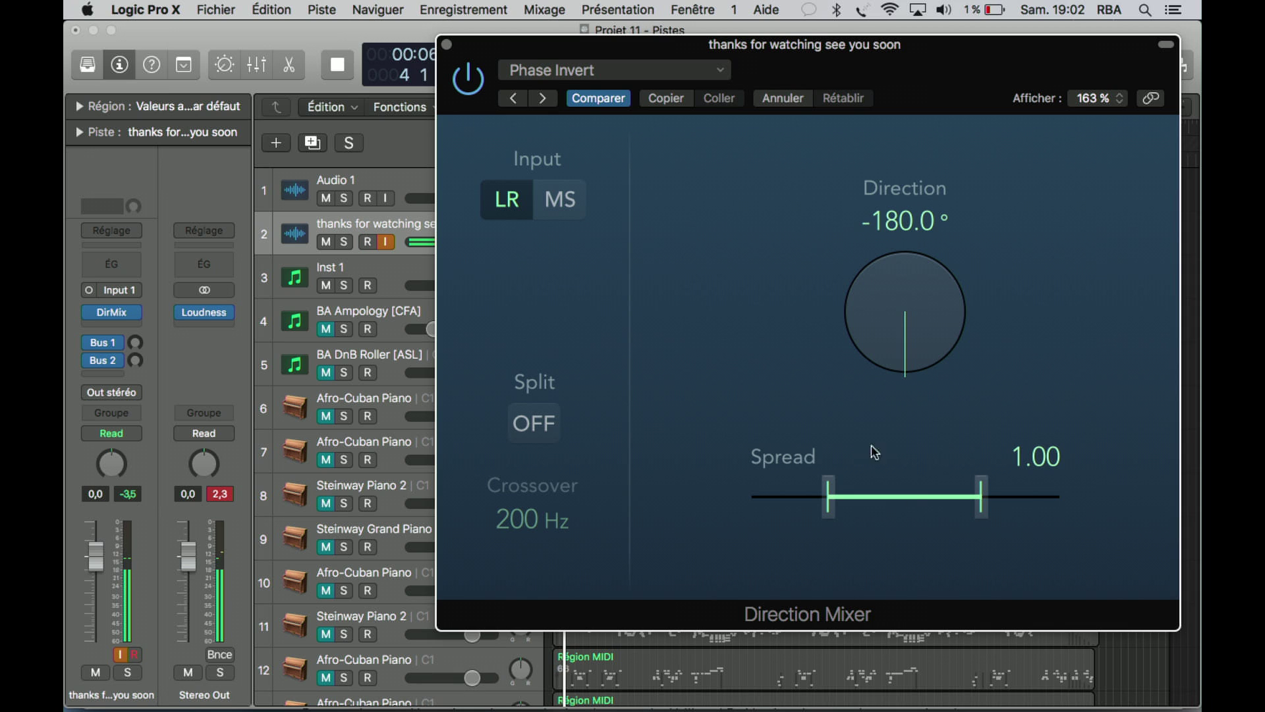
- Widen the Phase Invert preset's Spread to 1.30 and turn on Split in Direction Mixer
{"action": "left_click_drag", "start_coordinate": [835, 509], "coordinate": [804, 503]}
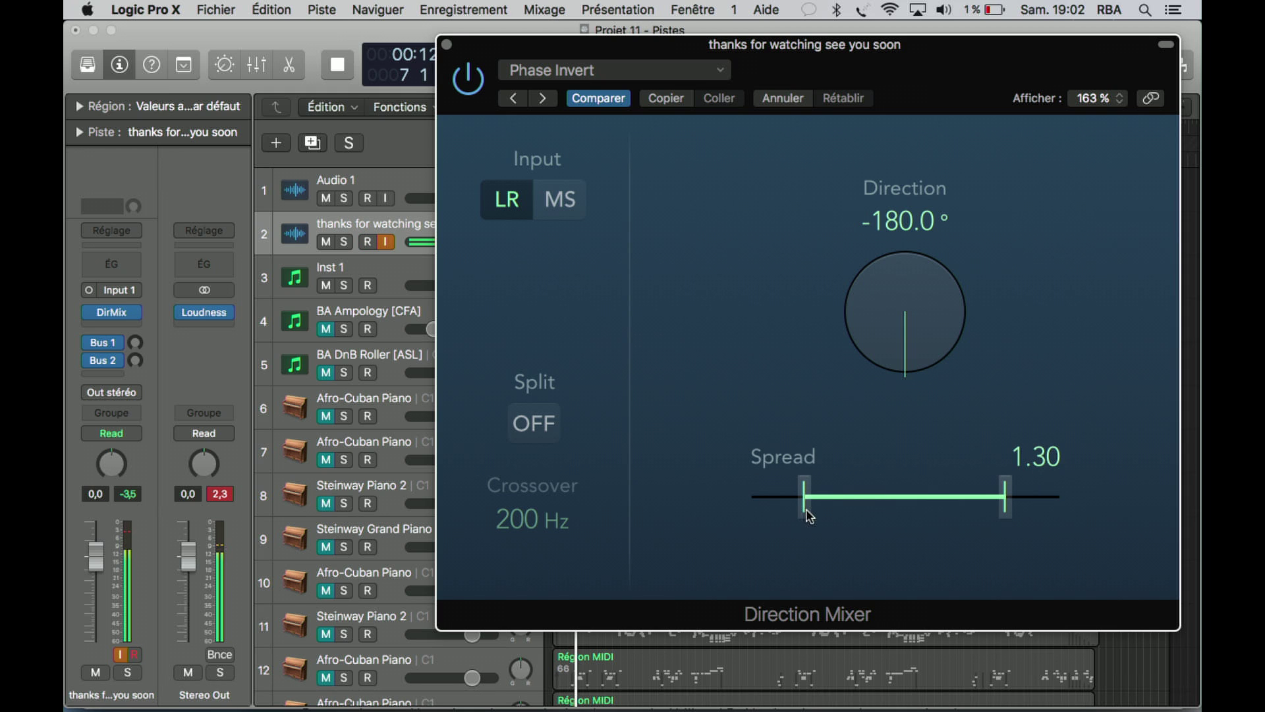
{"action": "left_click", "coordinate": [535, 426]}
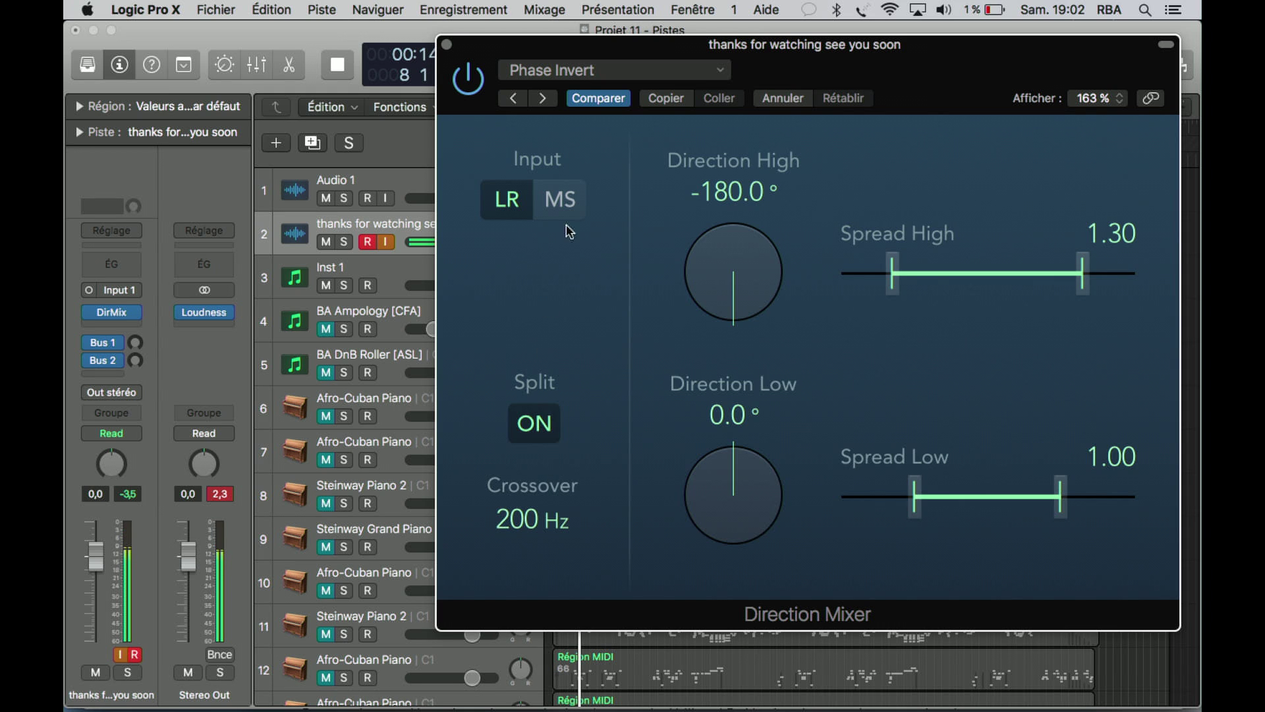
- Switch the input mode to MS and set Direction High to -91.0° and Direction Low to +90.0°
{"action": "left_click", "coordinate": [561, 201]}
{"action": "left_click_drag", "start_coordinate": [723, 301], "coordinate": [693, 233]}
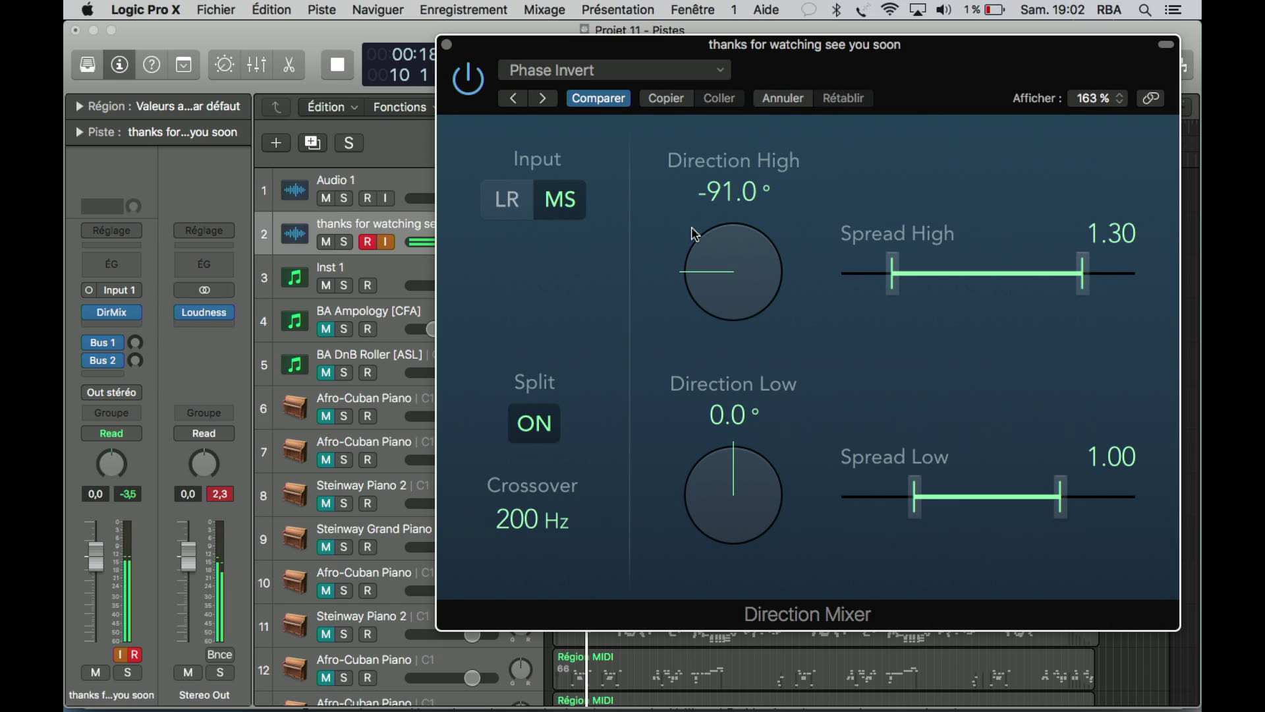
{"action": "left_click_drag", "start_coordinate": [729, 511], "coordinate": [731, 433]}
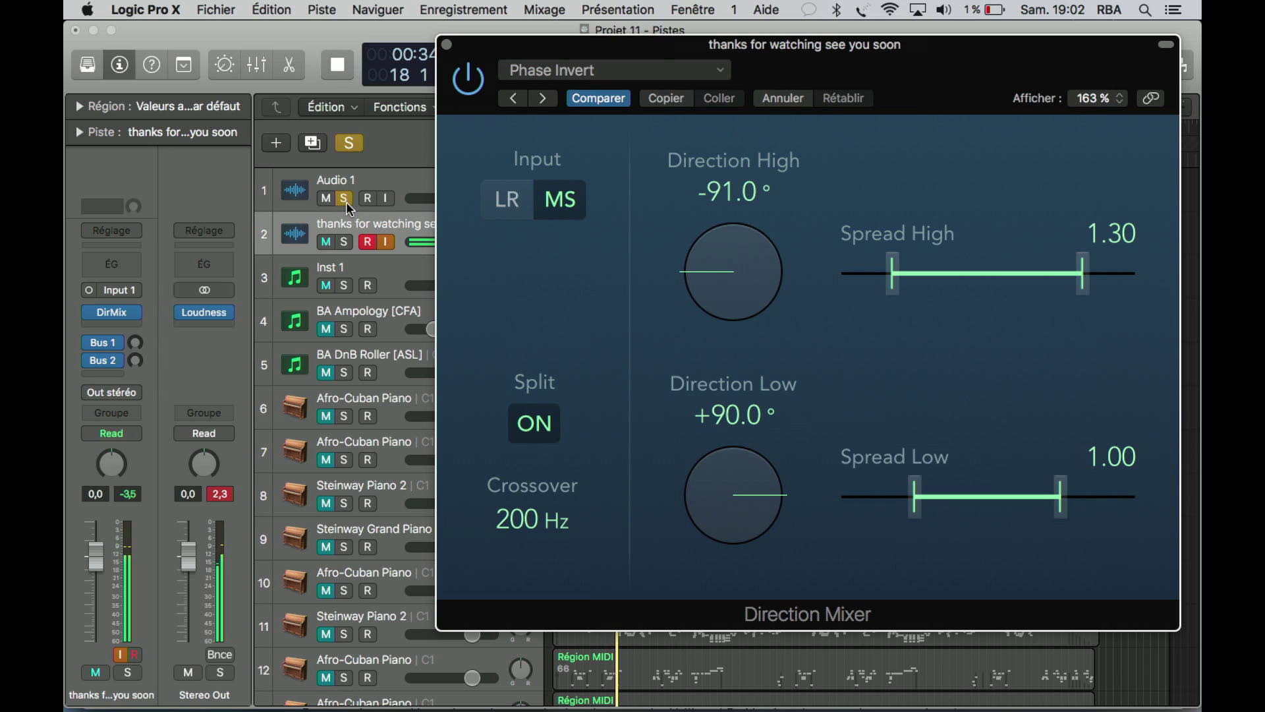
- Arm the Audio 1 track for recording with input monitoring on, and stop playback
{"action": "left_click", "coordinate": [367, 198]}
{"action": "left_click", "coordinate": [386, 198]}
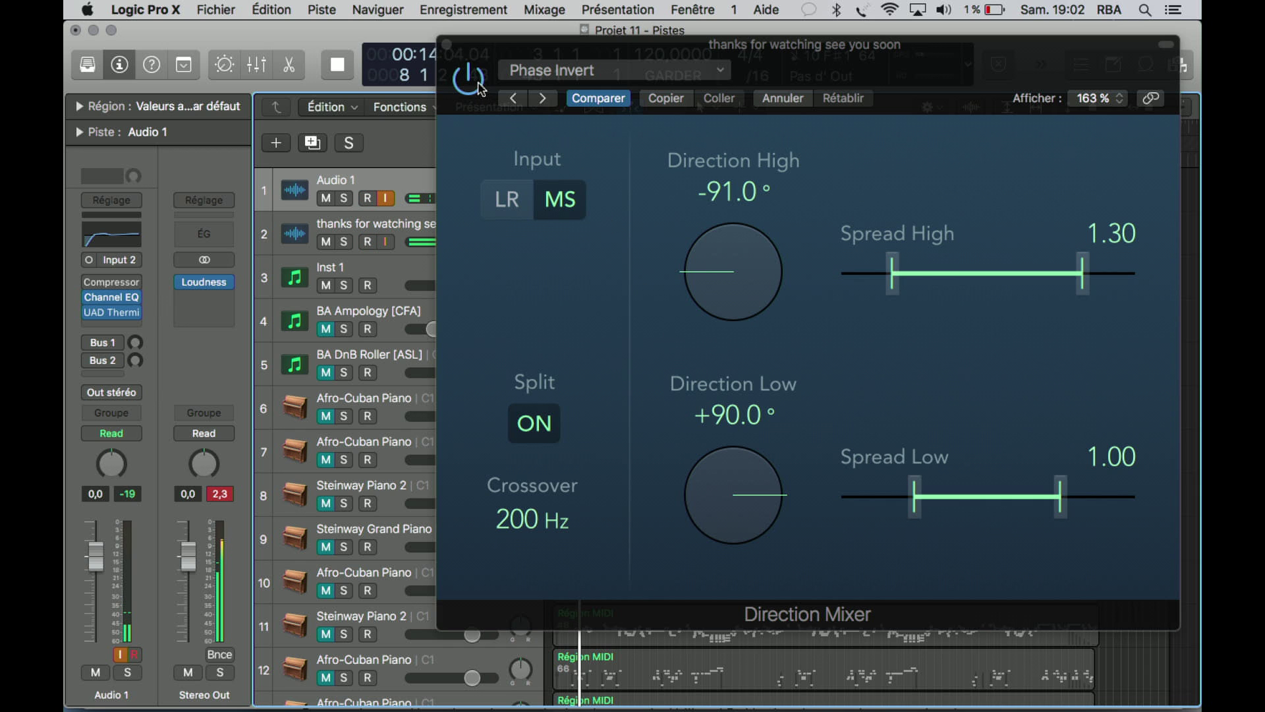
{"action": "key", "text": "space"}
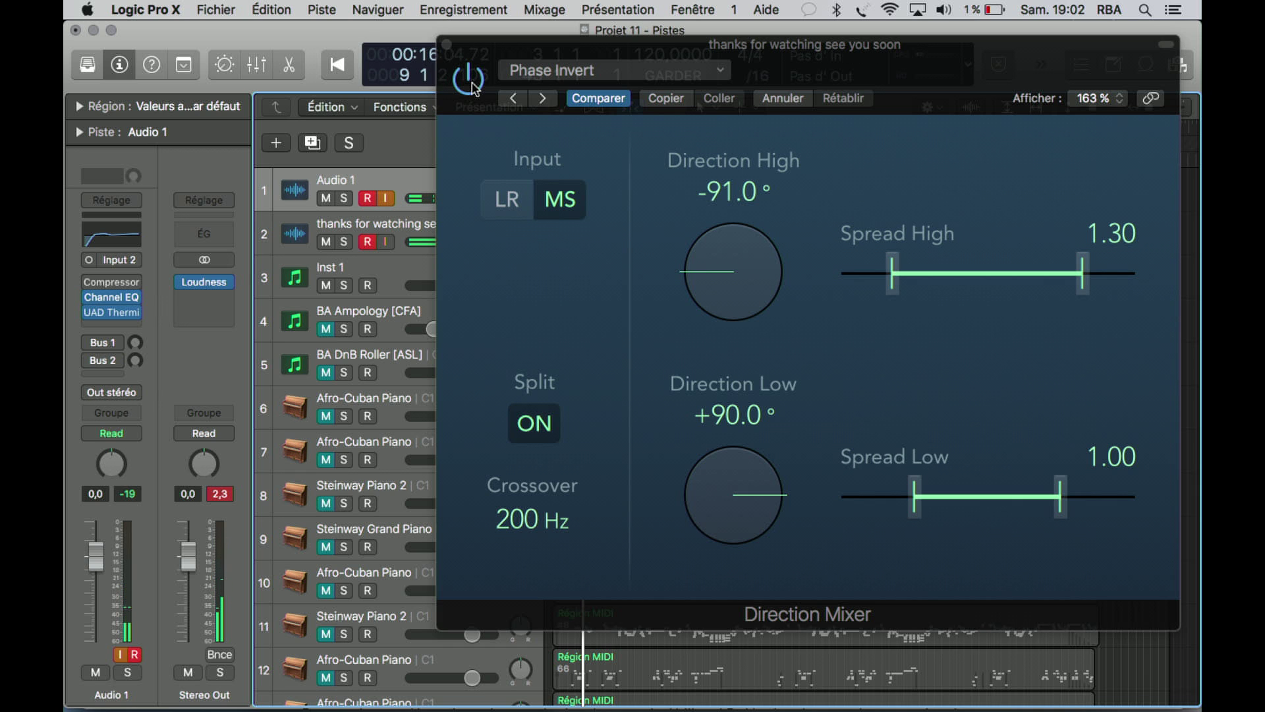